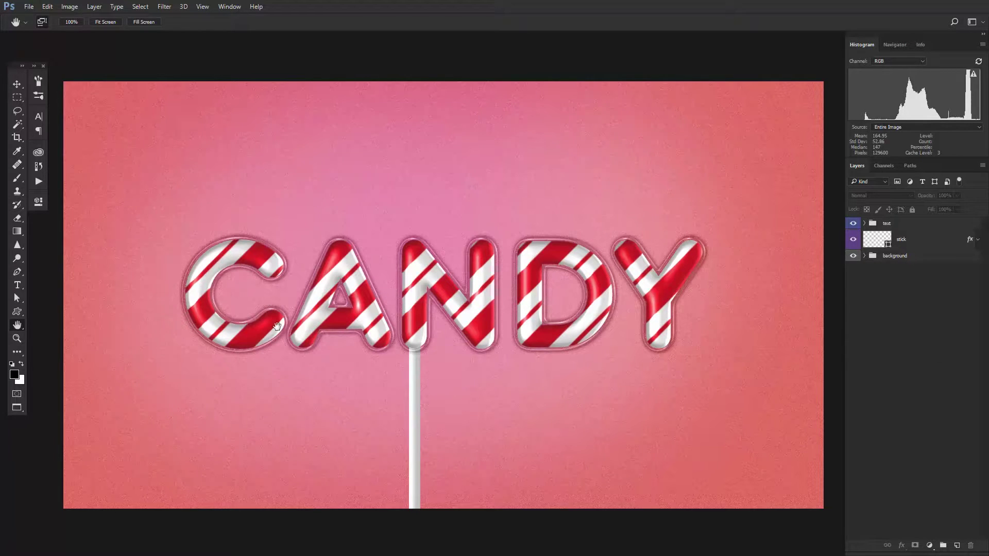
Create a 1920 x 1080 px, 72 ppi document with a Transparent background.
{"action": "left_click", "coordinate": [25, 8]}
{"action": "left_click", "coordinate": [25, 7]}
{"action": "key", "text": "ctrl+n"}
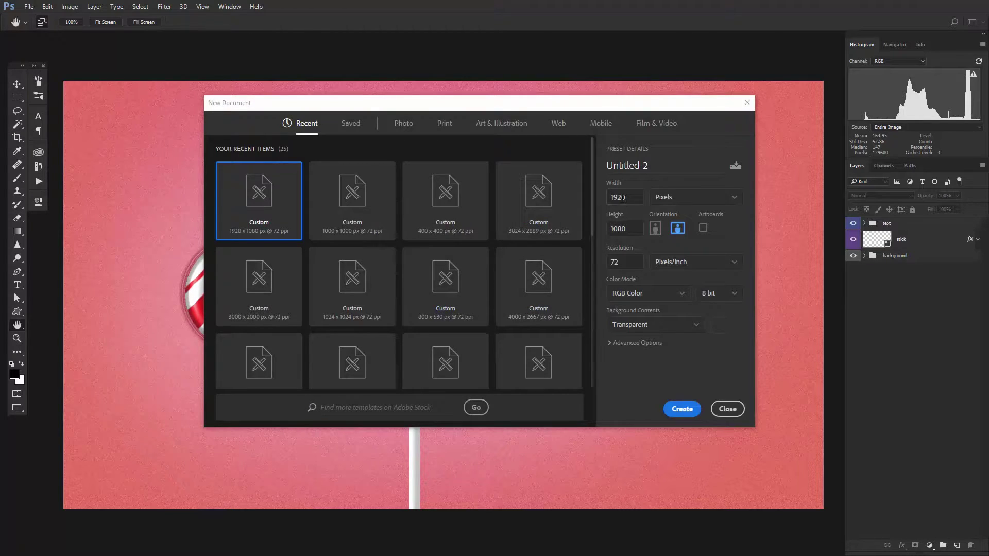
{"action": "left_click", "coordinate": [631, 226]}
{"action": "left_click", "coordinate": [682, 409]}
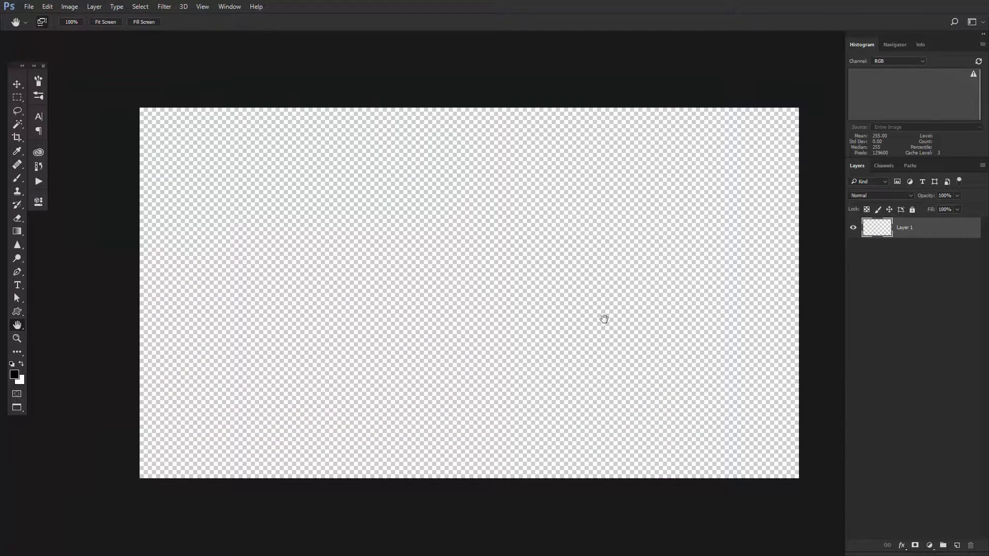
Add a Solid Color fill layer in pink #ea9081 covering the whole canvas.
{"action": "left_click", "coordinate": [929, 545]}
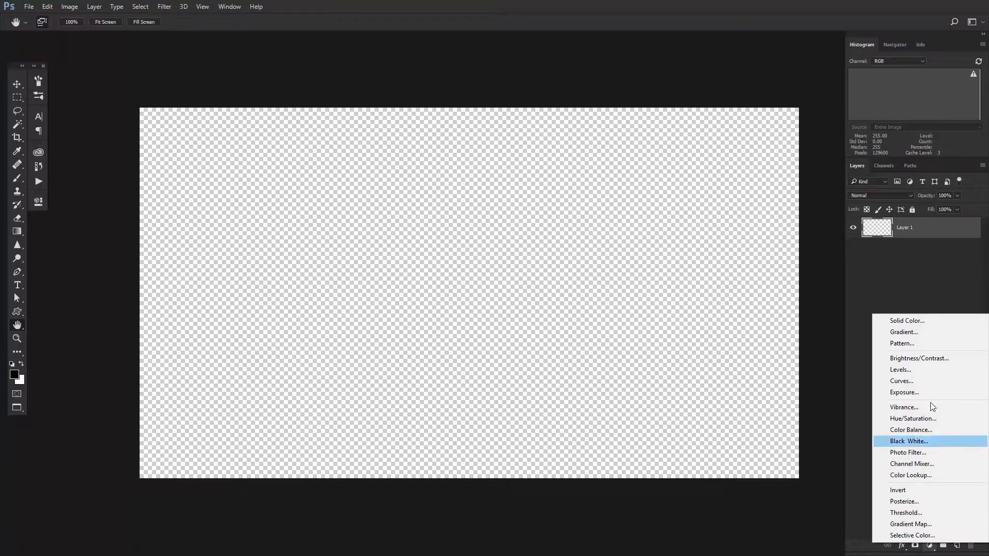
{"action": "left_click", "coordinate": [900, 323]}
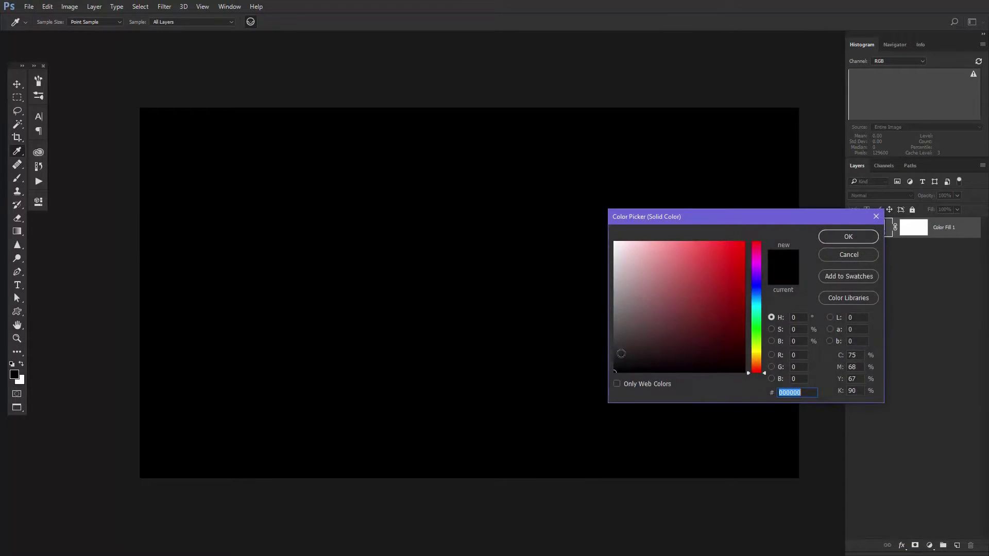
{"action": "left_click_drag", "start_coordinate": [750, 371], "coordinate": [753, 370]}
{"action": "left_click", "coordinate": [668, 266]}
{"action": "left_click_drag", "start_coordinate": [668, 265], "coordinate": [672, 252]}
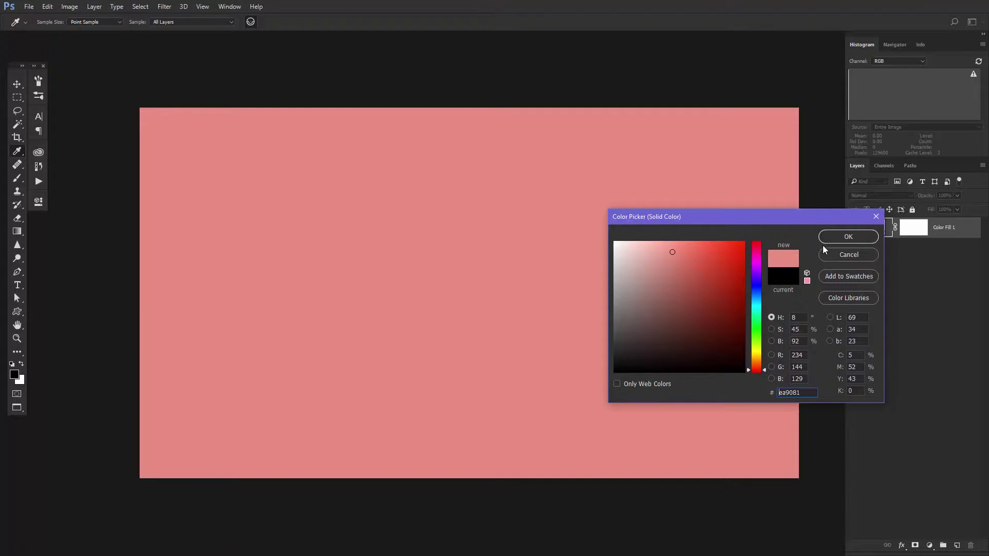
{"action": "left_click", "coordinate": [836, 237]}
{"action": "key", "text": "h"}
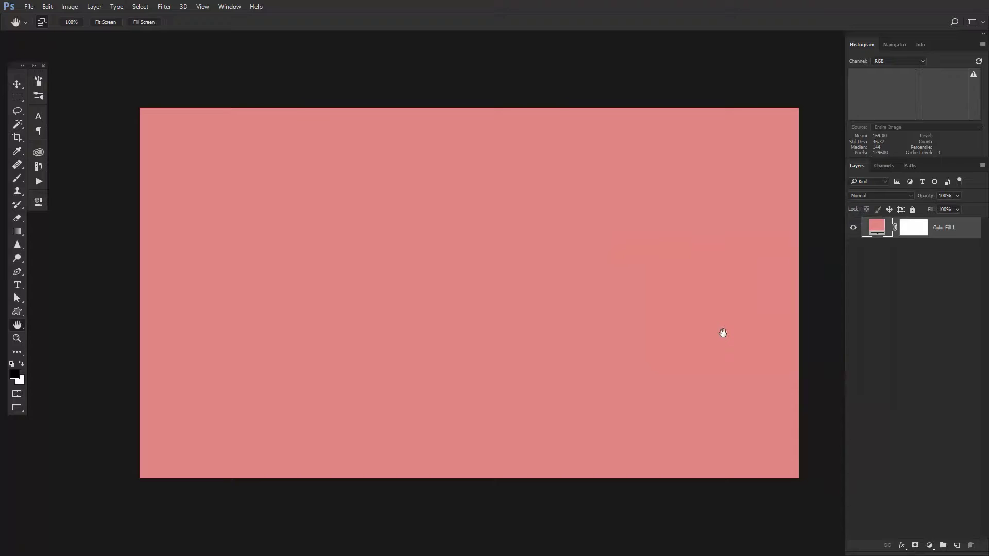
Add a Gradient Overlay to Color Fill 1, starting from the Salmon Pink preset.
{"action": "double_click", "coordinate": [967, 227]}
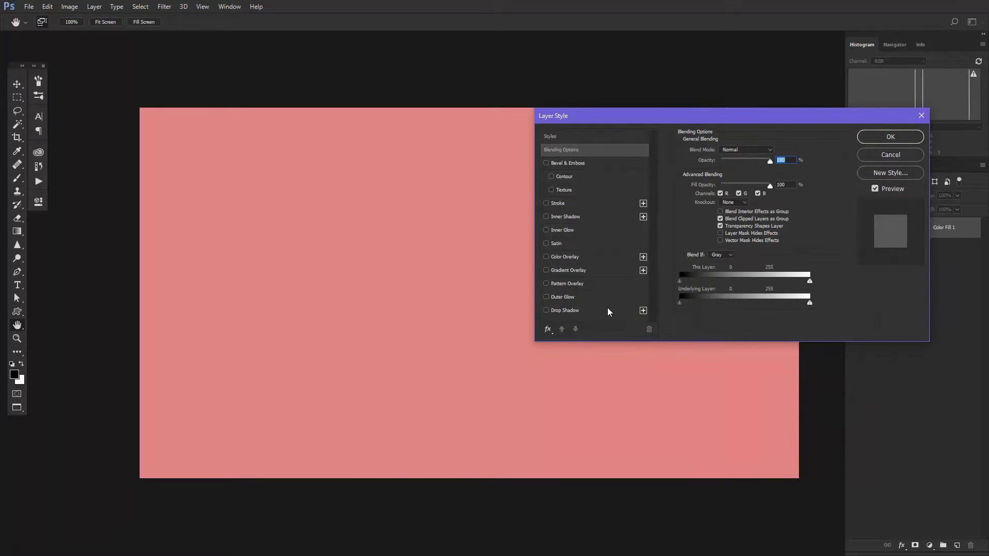
{"action": "left_click", "coordinate": [596, 270]}
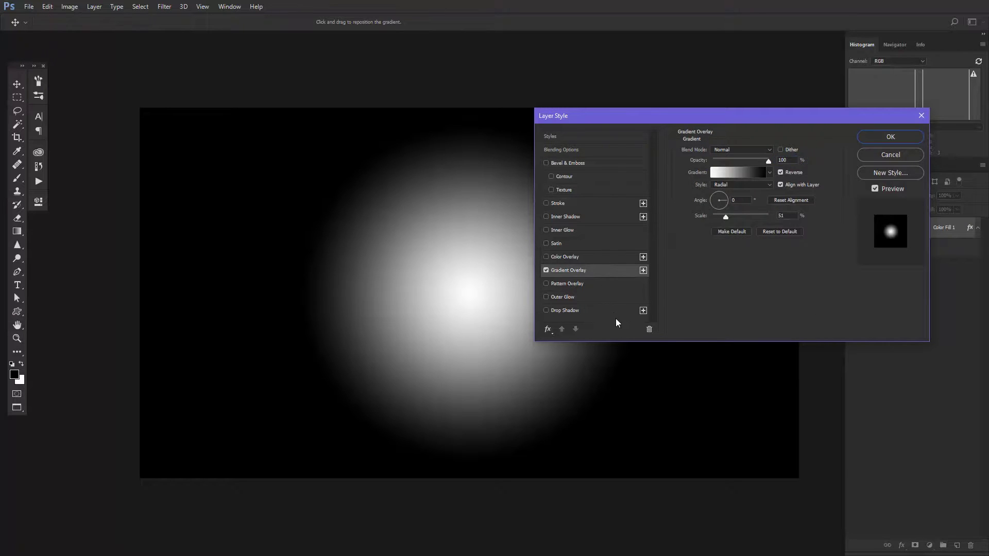
{"action": "left_click", "coordinate": [762, 175]}
{"action": "scroll", "coordinate": [747, 263], "scroll_direction": "down", "scroll_amount": 1}
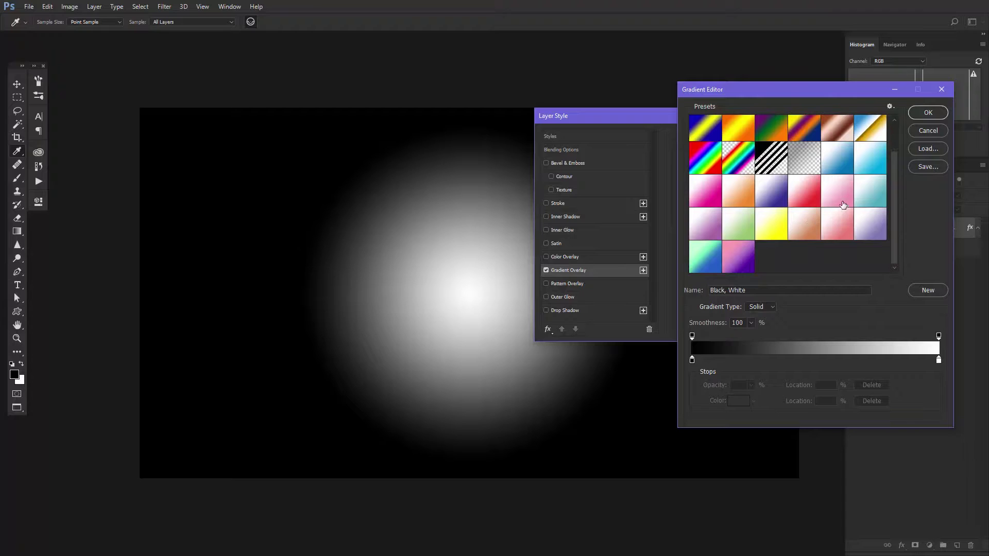
{"action": "left_click", "coordinate": [845, 196]}
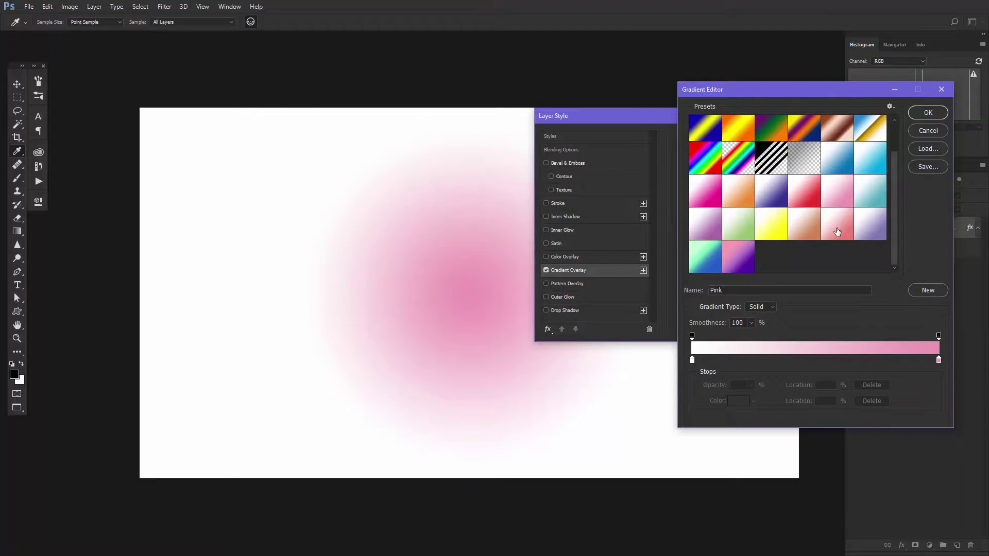
{"action": "left_click", "coordinate": [804, 189]}
{"action": "left_click", "coordinate": [843, 233]}
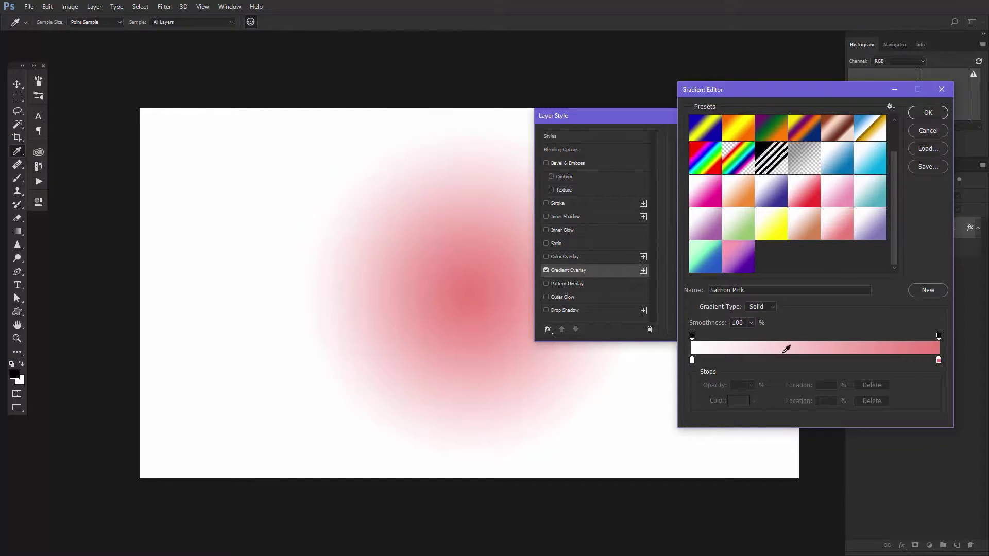
Set the gradient stops to pale peach on the left and deeper pink on the right.
{"action": "double_click", "coordinate": [692, 359]}
{"action": "left_click", "coordinate": [680, 253]}
{"action": "left_click_drag", "start_coordinate": [680, 254], "coordinate": [676, 252]}
{"action": "left_click_drag", "start_coordinate": [760, 372], "coordinate": [758, 368]}
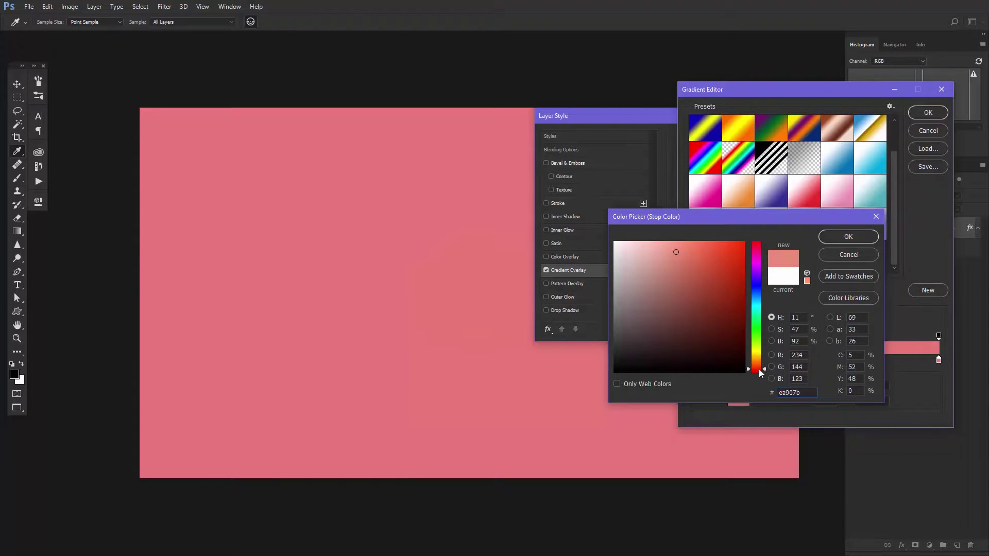
{"action": "left_click_drag", "start_coordinate": [689, 258], "coordinate": [673, 239]}
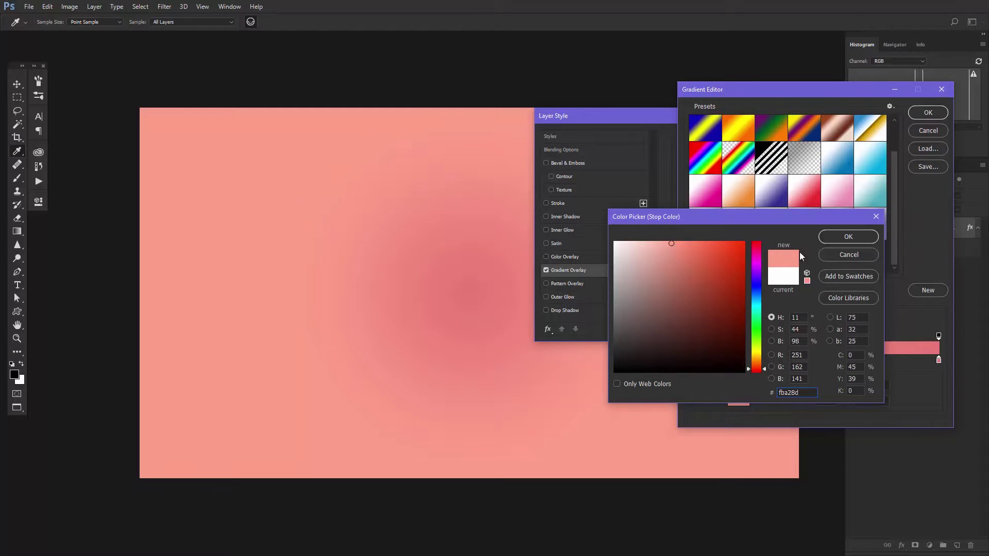
{"action": "left_click", "coordinate": [848, 236]}
{"action": "double_click", "coordinate": [938, 360]}
{"action": "left_click_drag", "start_coordinate": [685, 264], "coordinate": [689, 253]}
{"action": "left_click", "coordinate": [868, 238]}
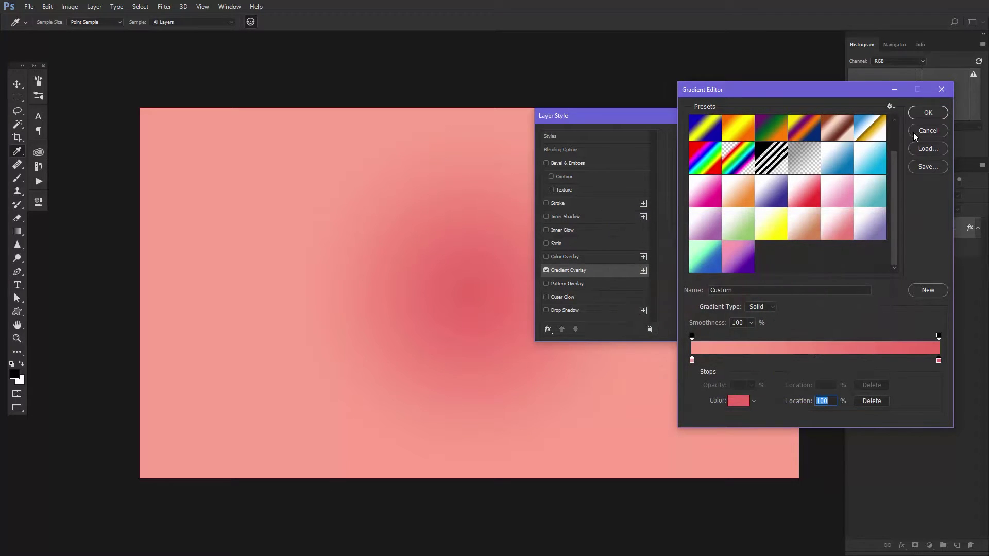
{"action": "left_click", "coordinate": [918, 113]}
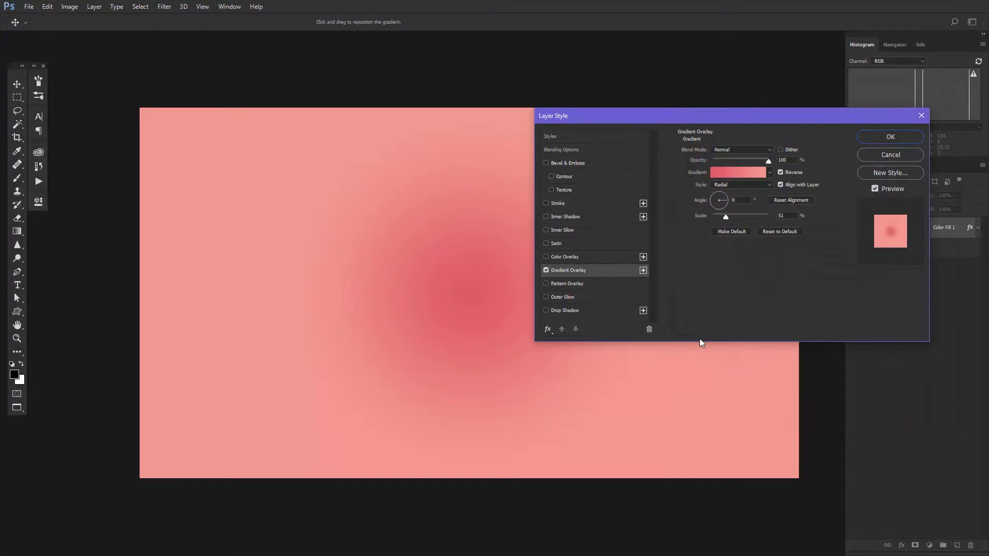
Uncheck Reverse for a light centre, set Scale to 67, and apply the overlay.
{"action": "left_click_drag", "start_coordinate": [725, 217], "coordinate": [731, 217]}
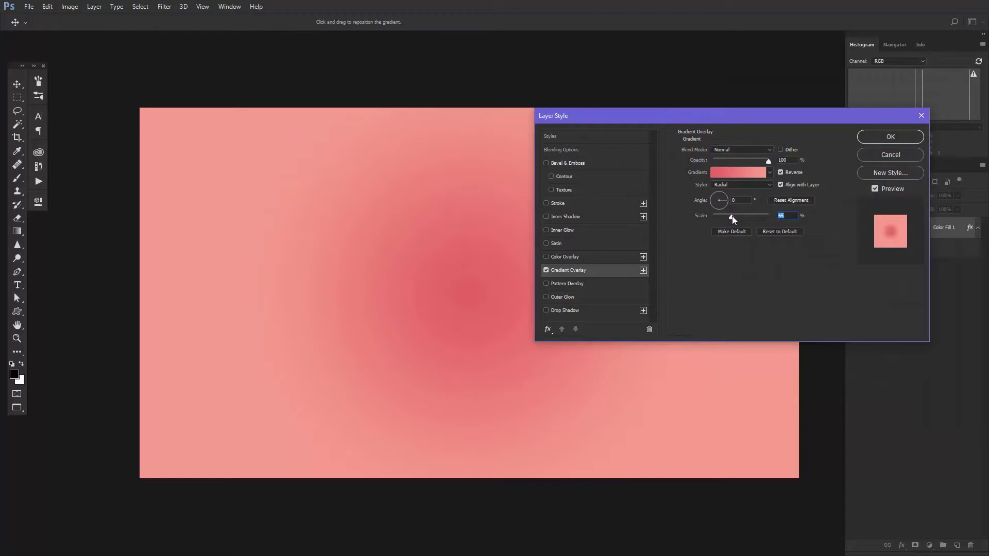
{"action": "left_click", "coordinate": [780, 172]}
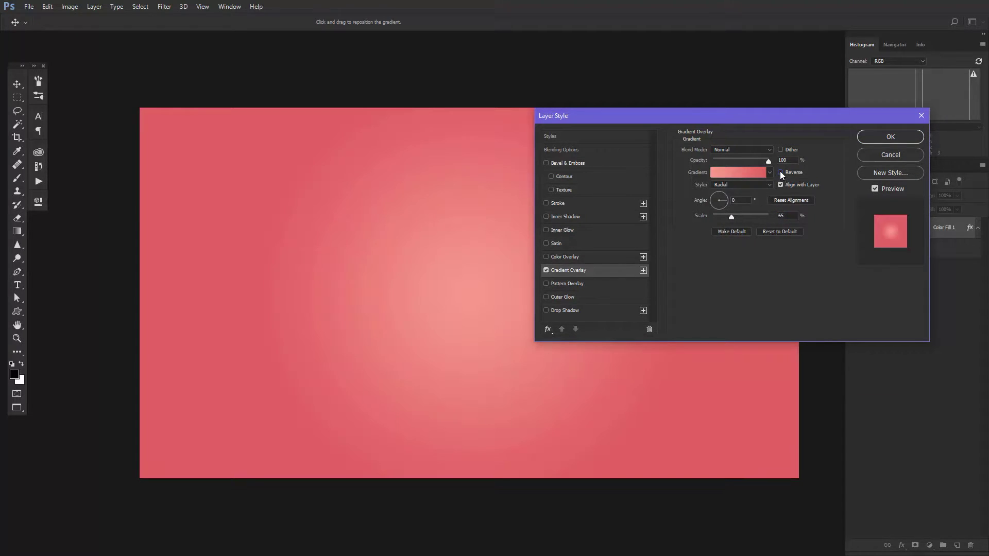
{"action": "left_click_drag", "start_coordinate": [731, 218], "coordinate": [739, 219]}
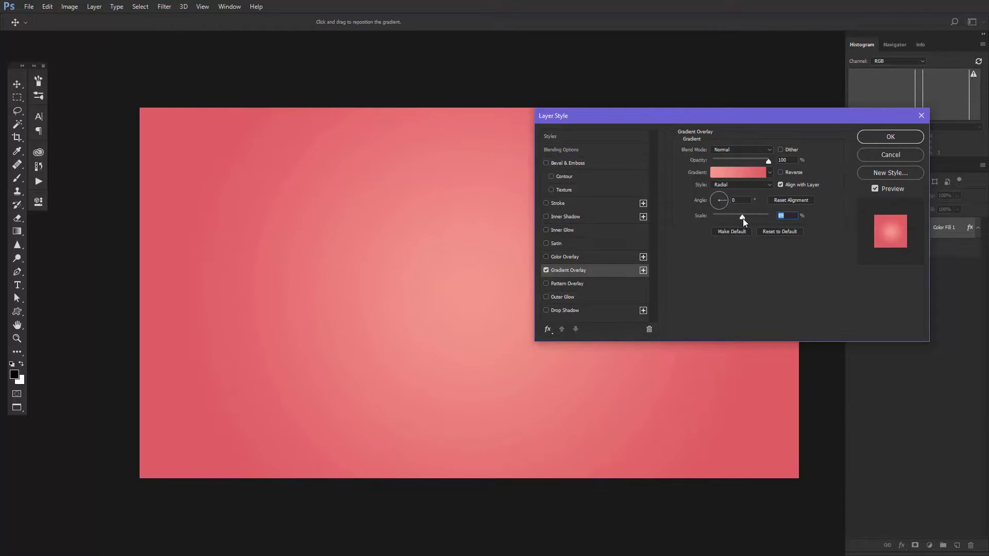
{"action": "left_click", "coordinate": [868, 140]}
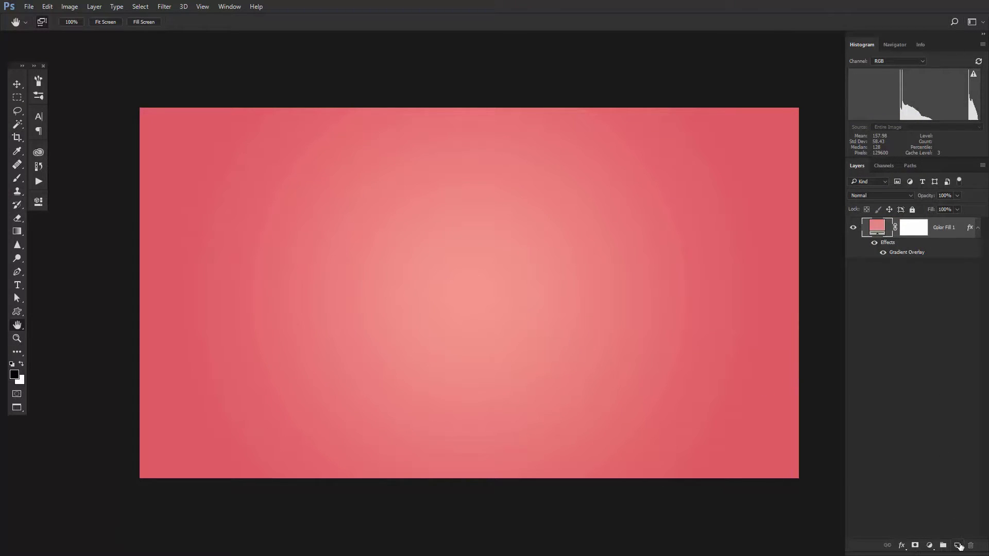
Add a new layer filled with 50% Gray and set its blend mode to Soft Light.
{"action": "left_click", "coordinate": [958, 544]}
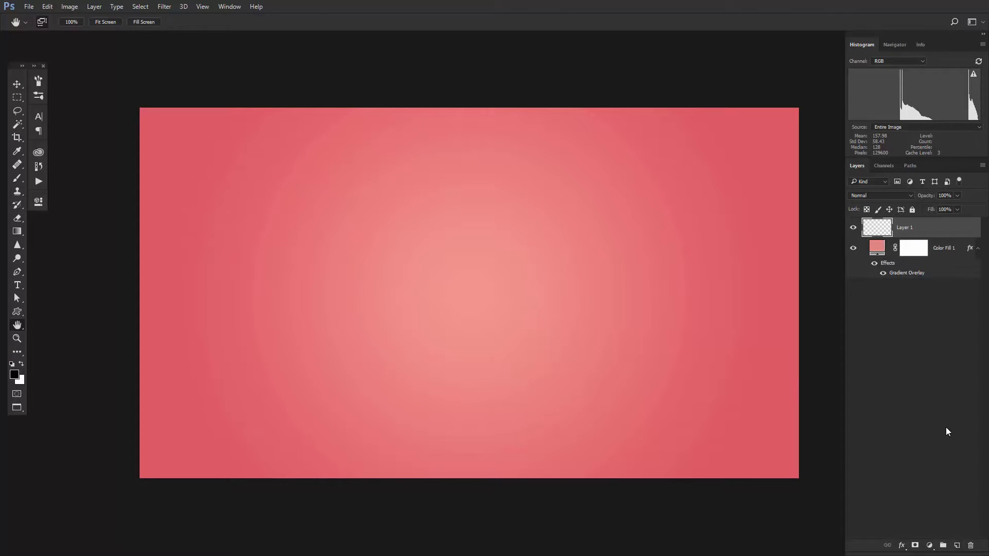
{"action": "key", "text": "shift+F5"}
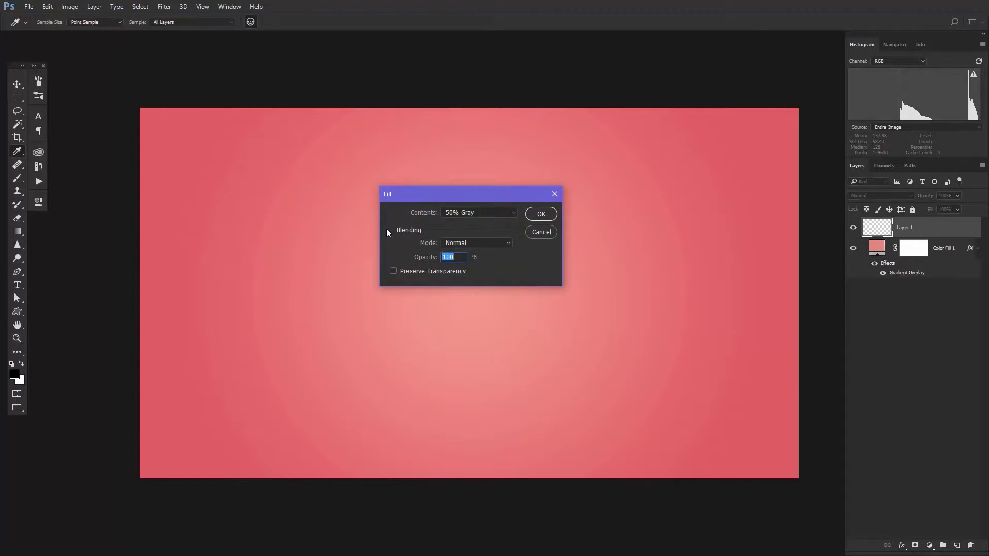
{"action": "left_click", "coordinate": [501, 211]}
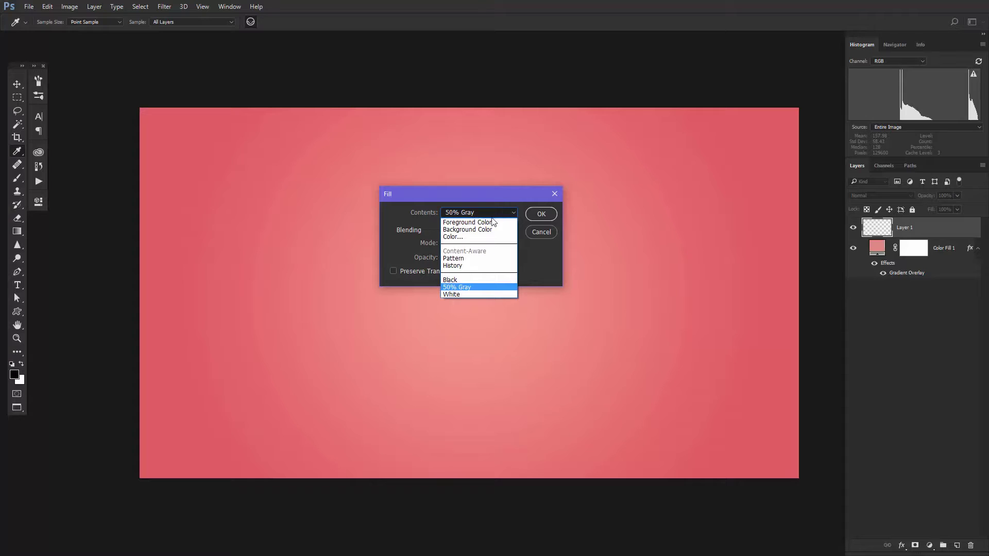
{"action": "left_click", "coordinate": [467, 285]}
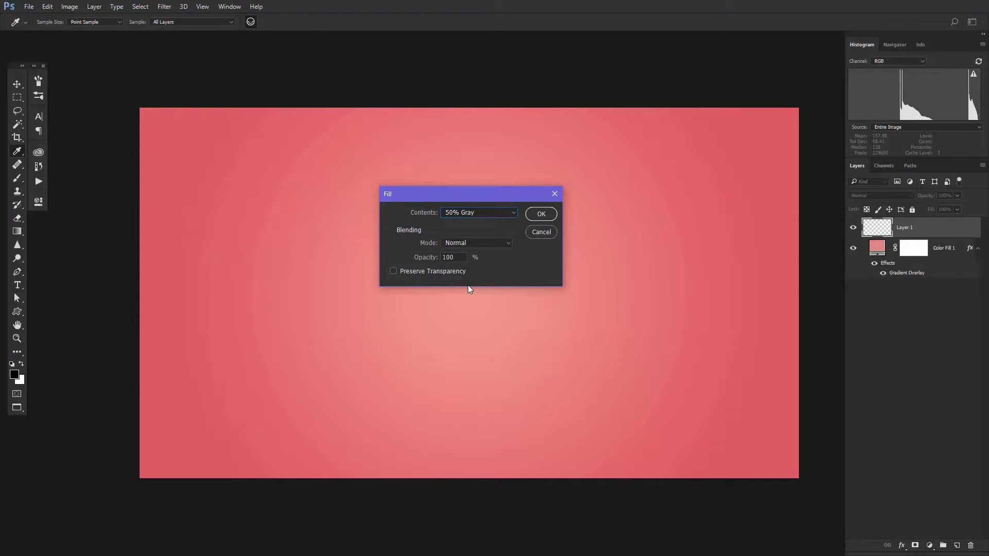
{"action": "left_click", "coordinate": [538, 213]}
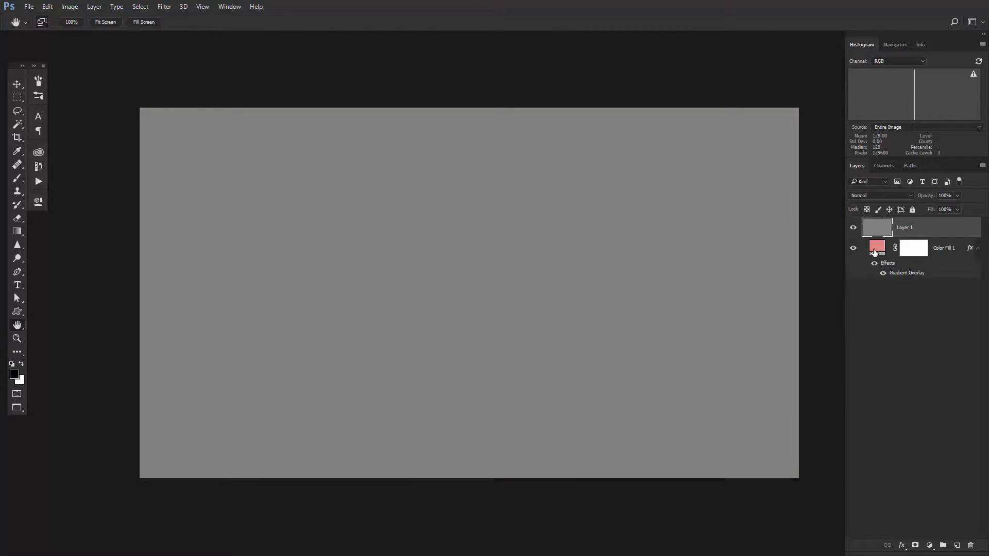
{"action": "left_click", "coordinate": [877, 197]}
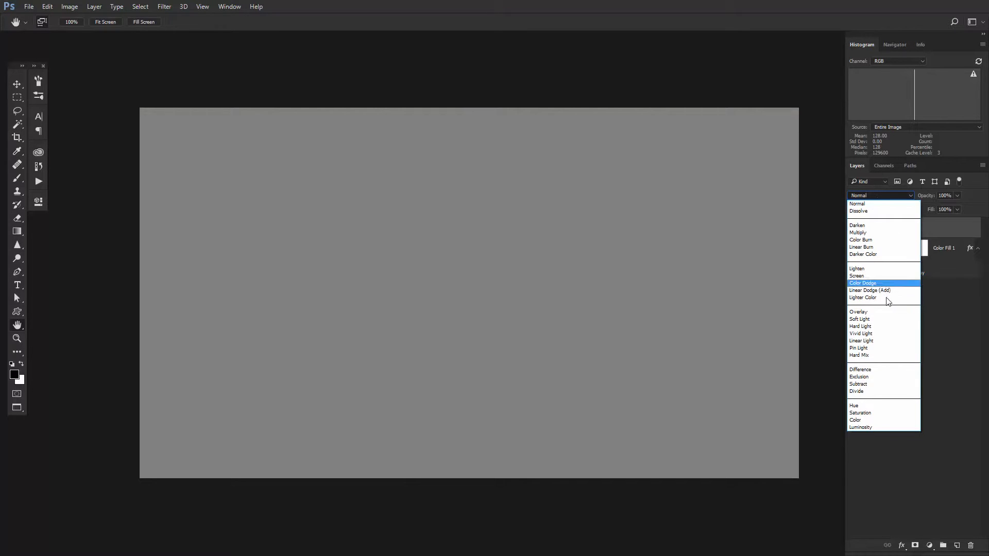
{"action": "left_click", "coordinate": [879, 320]}
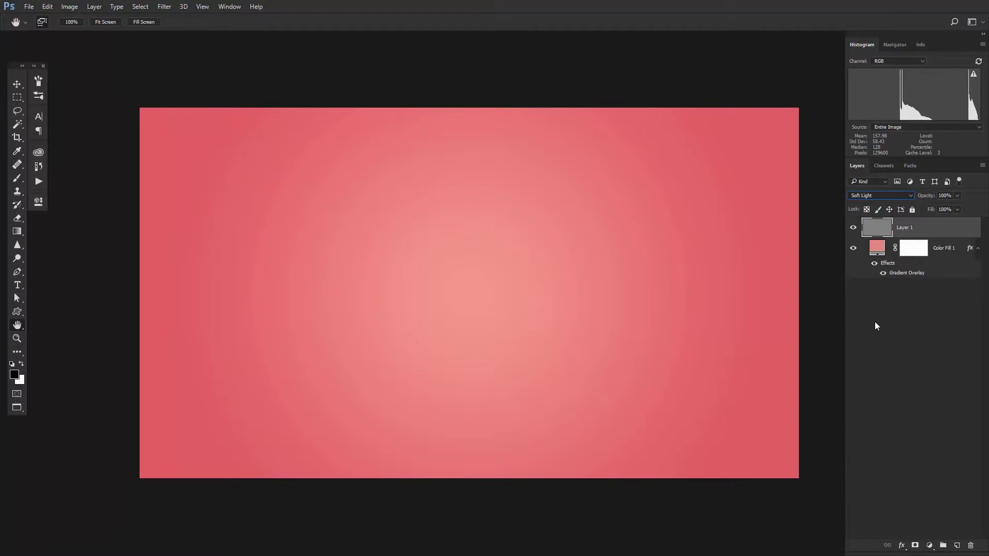
Apply monochromatic Add Noise to the gray layer for fine grain.
{"action": "left_click", "coordinate": [163, 7]}
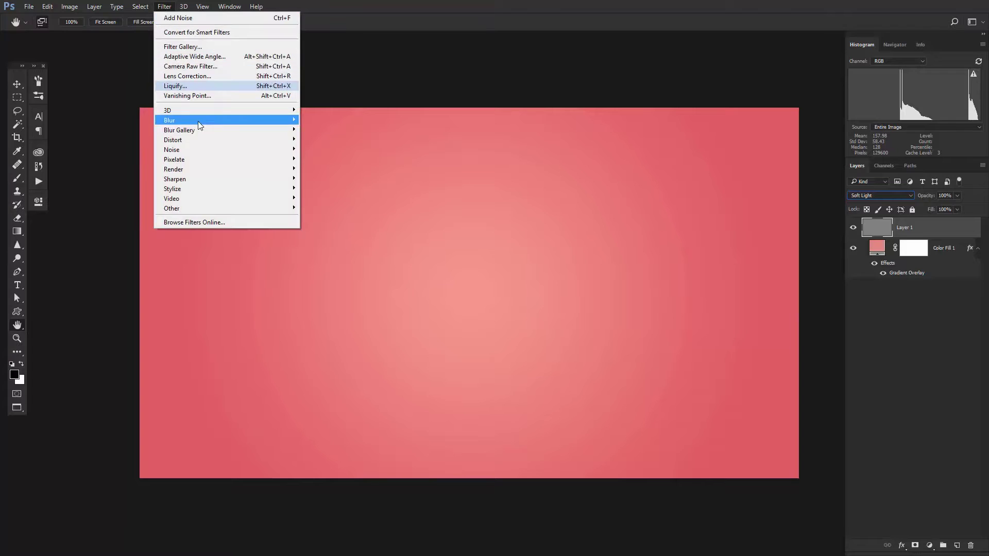
{"action": "mouse_move", "coordinate": [232, 151]}
{"action": "left_click", "coordinate": [320, 148]}
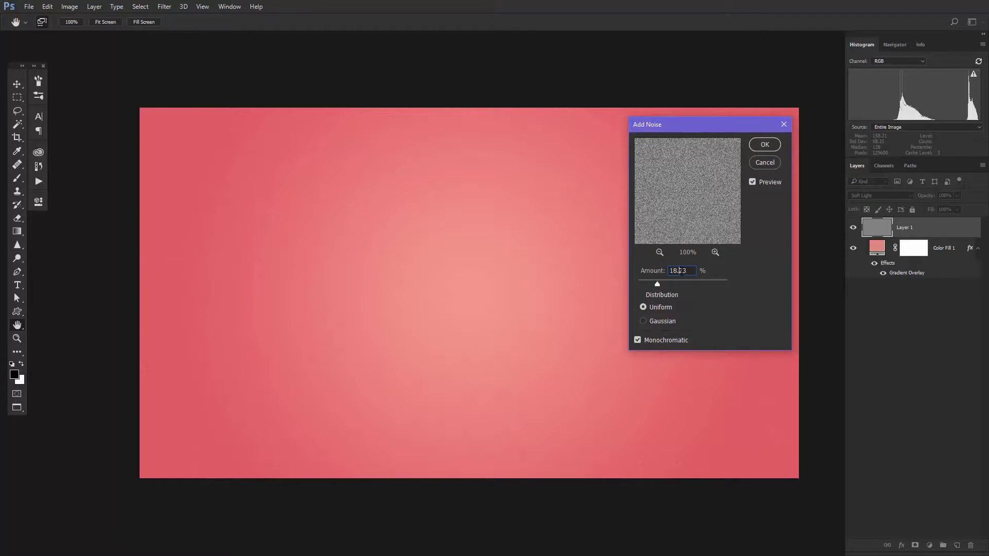
{"action": "left_click_drag", "start_coordinate": [683, 271], "coordinate": [669, 271]}
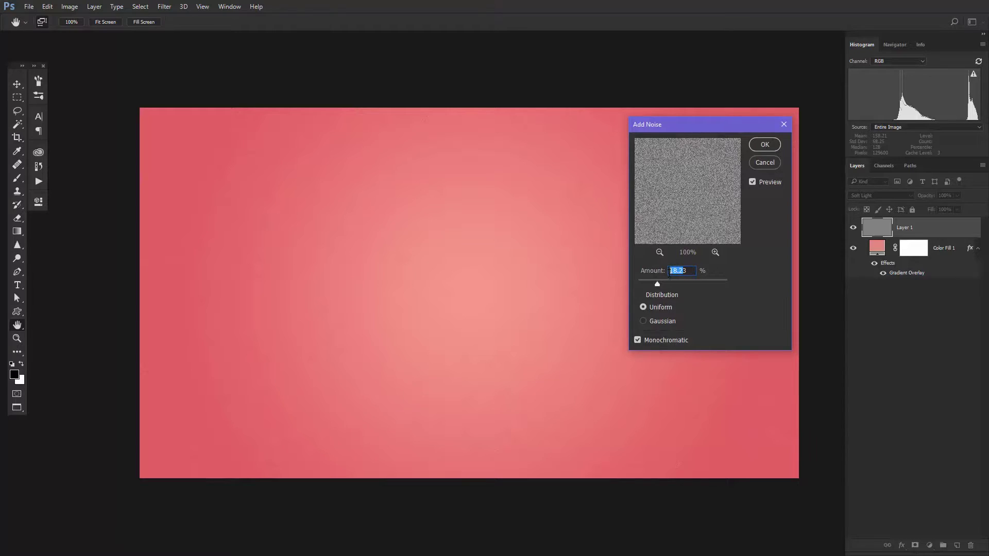
{"action": "left_click", "coordinate": [756, 146]}
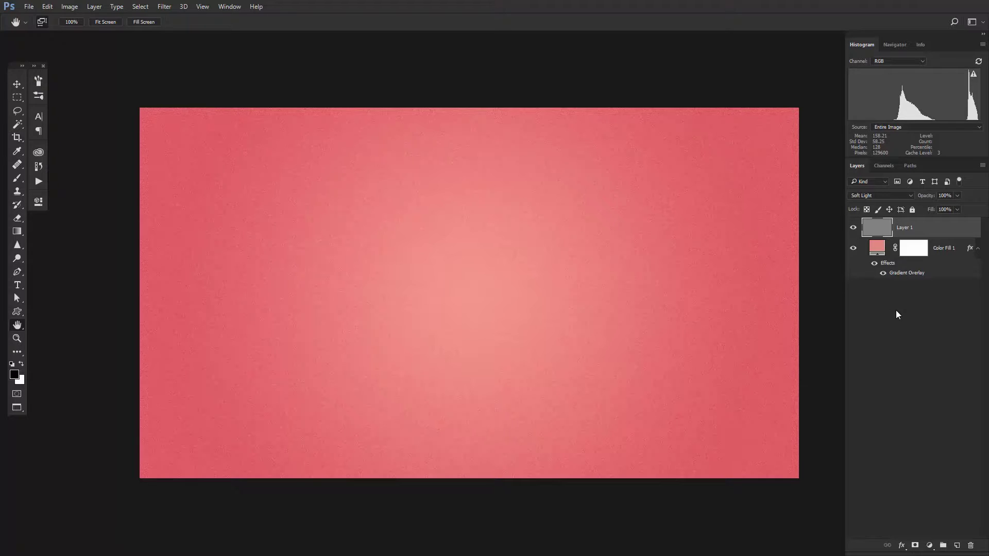
Add a Levels adjustment layer with the midtone slider at about 0.82.
{"action": "left_click", "coordinate": [930, 545]}
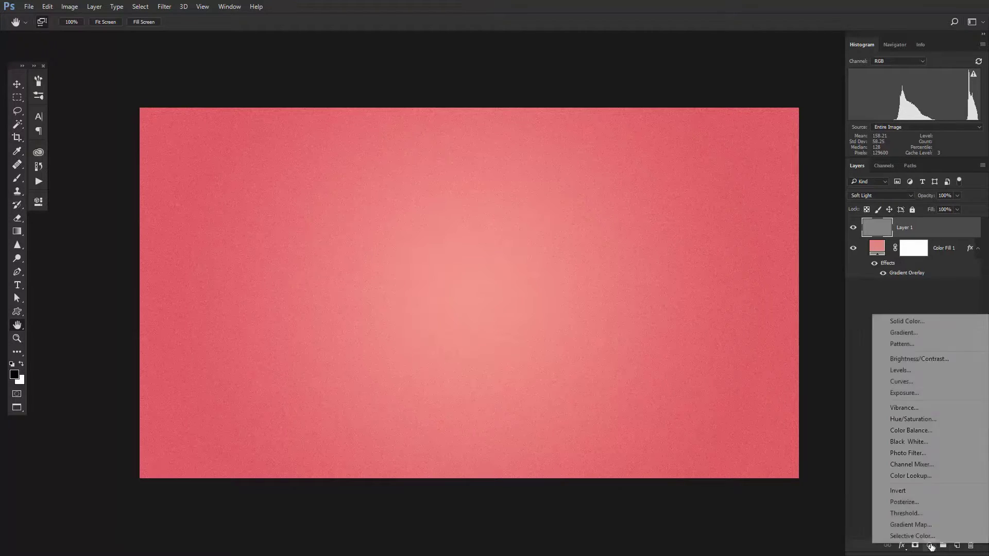
{"action": "left_click", "coordinate": [905, 370]}
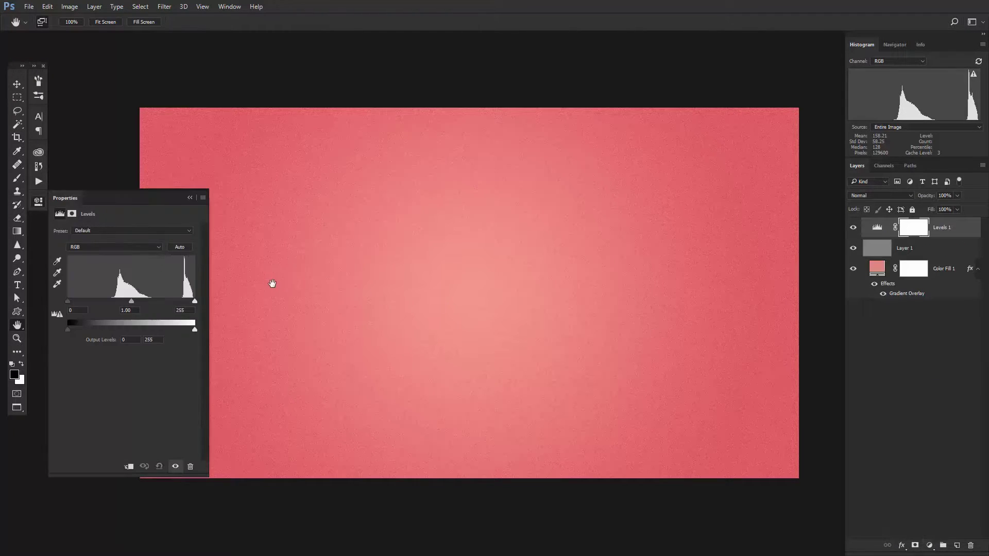
{"action": "left_click_drag", "start_coordinate": [131, 302], "coordinate": [136, 301]}
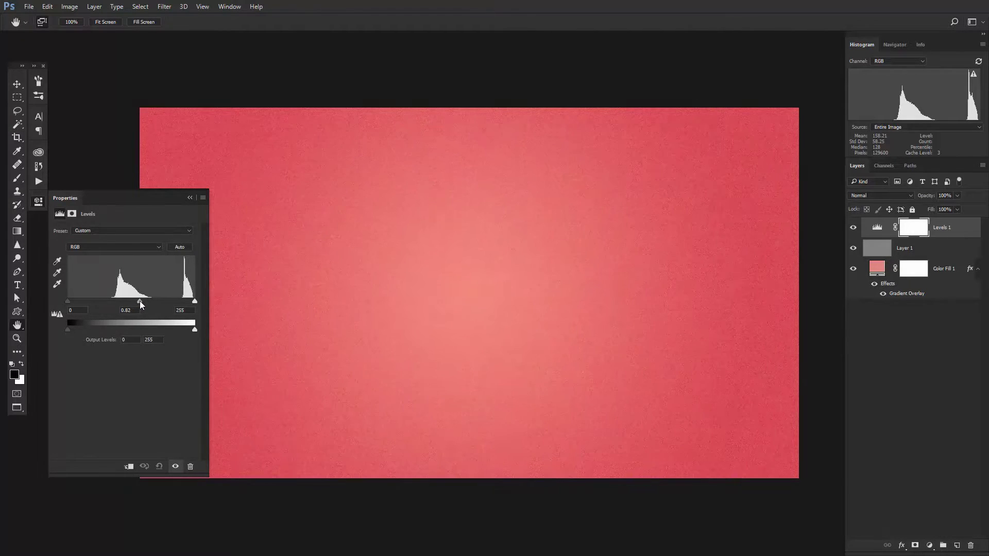
{"action": "left_click", "coordinate": [38, 202]}
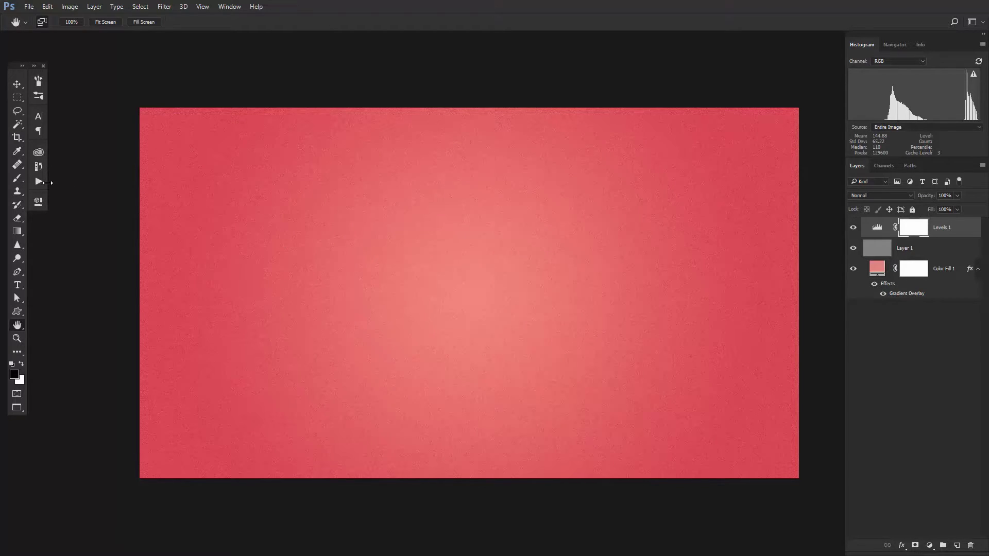
Paint black on the Levels mask with a smaller soft brush on the left and right sides.
{"action": "left_click", "coordinate": [17, 178]}
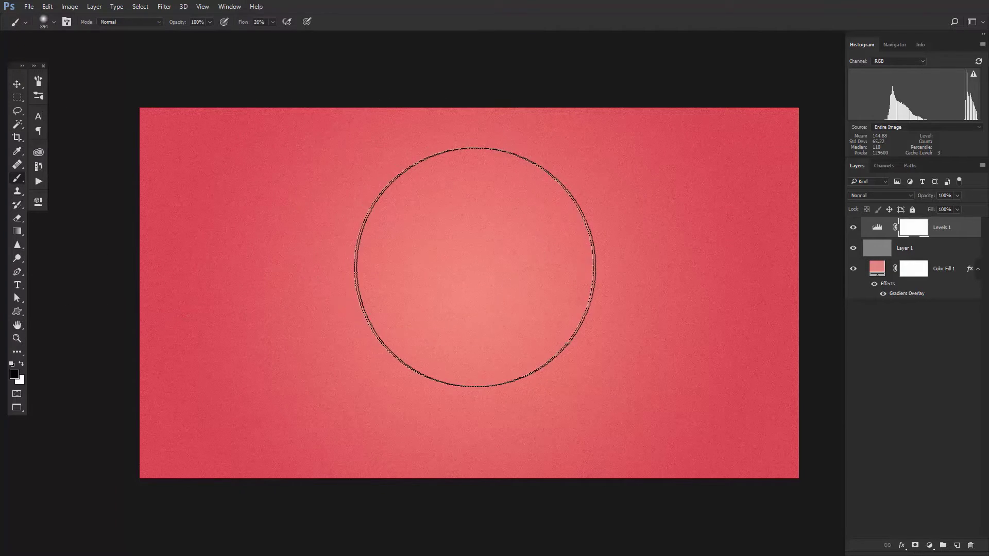
{"action": "mouse_move", "coordinate": [475, 267]}
{"action": "left_mouse_down"}
{"action": "mouse_move", "coordinate": [445, 267]}
{"action": "mouse_move", "coordinate": [436, 282]}
{"action": "mouse_move", "coordinate": [449, 284]}
{"action": "left_mouse_up"}
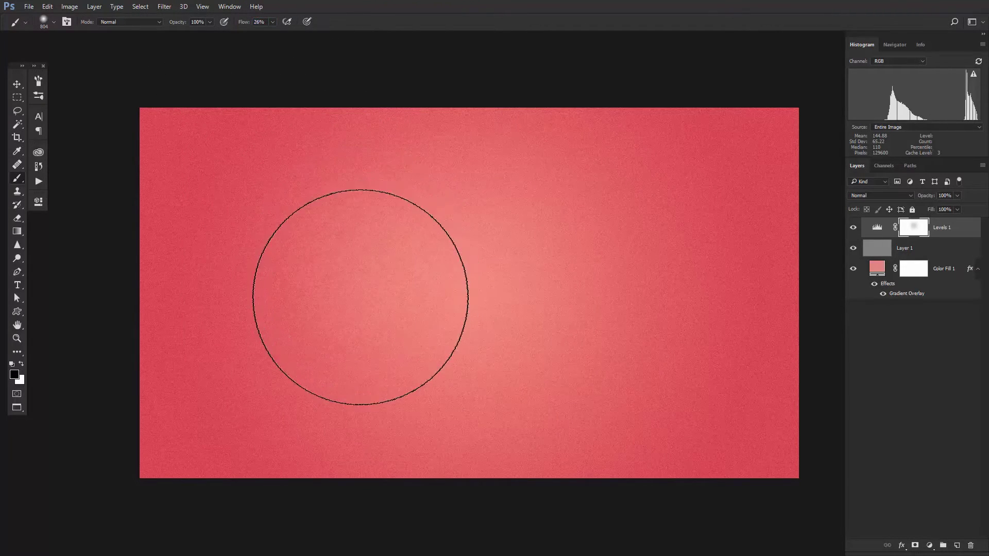
{"action": "left_click", "coordinate": [360, 297]}
{"action": "mouse_move", "coordinate": [574, 274]}
{"action": "left_mouse_down"}
{"action": "mouse_move", "coordinate": [596, 256]}
{"action": "mouse_move", "coordinate": [623, 345]}
{"action": "mouse_move", "coordinate": [652, 203]}
{"action": "mouse_move", "coordinate": [642, 213]}
{"action": "mouse_move", "coordinate": [656, 230]}
{"action": "left_mouse_up"}
{"action": "mouse_move", "coordinate": [365, 271]}
{"action": "left_mouse_down"}
{"action": "mouse_move", "coordinate": [358, 225]}
{"action": "mouse_move", "coordinate": [320, 254]}
{"action": "mouse_move", "coordinate": [287, 316]}
{"action": "mouse_move", "coordinate": [263, 273]}
{"action": "mouse_move", "coordinate": [474, 188]}
{"action": "mouse_move", "coordinate": [260, 192]}
{"action": "mouse_move", "coordinate": [419, 320]}
{"action": "left_mouse_up"}
{"action": "left_click", "coordinate": [853, 228]}
{"action": "left_click", "coordinate": [852, 228]}
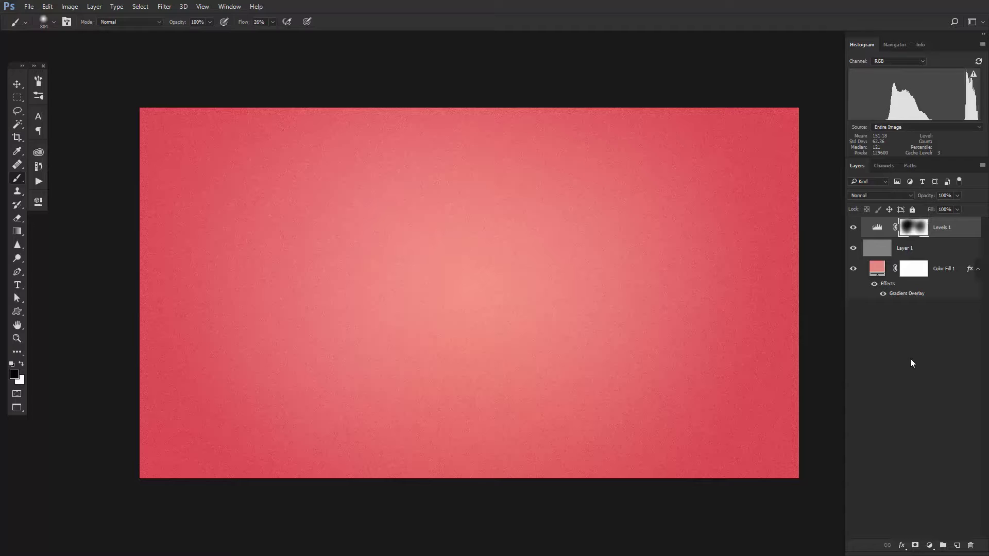
Group Color Fill 1, Layer 1 and Levels 1 into a group named 'background'.
{"action": "left_click", "coordinate": [978, 269]}
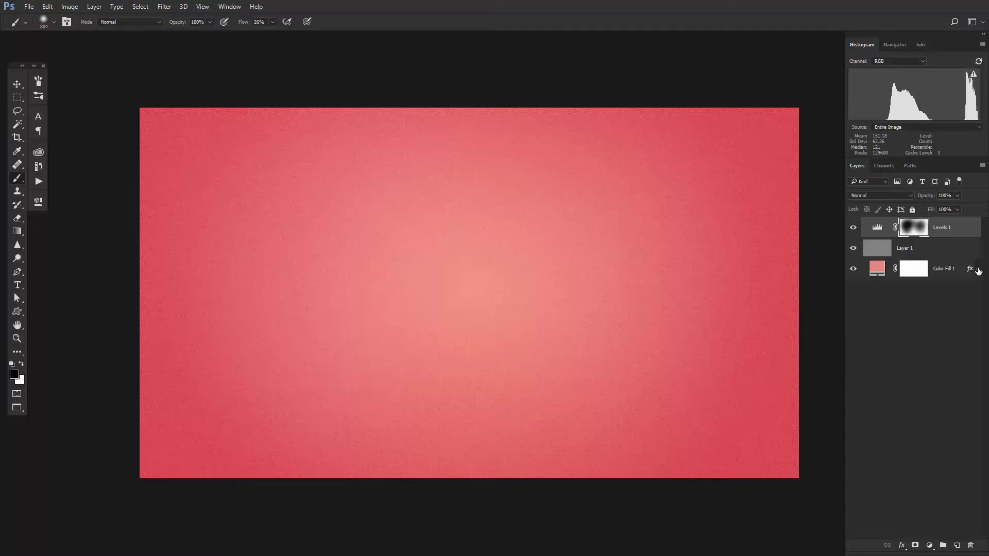
{"action": "left_click", "coordinate": [951, 271], "text": "shift"}
{"action": "key", "text": "ctrl+g"}
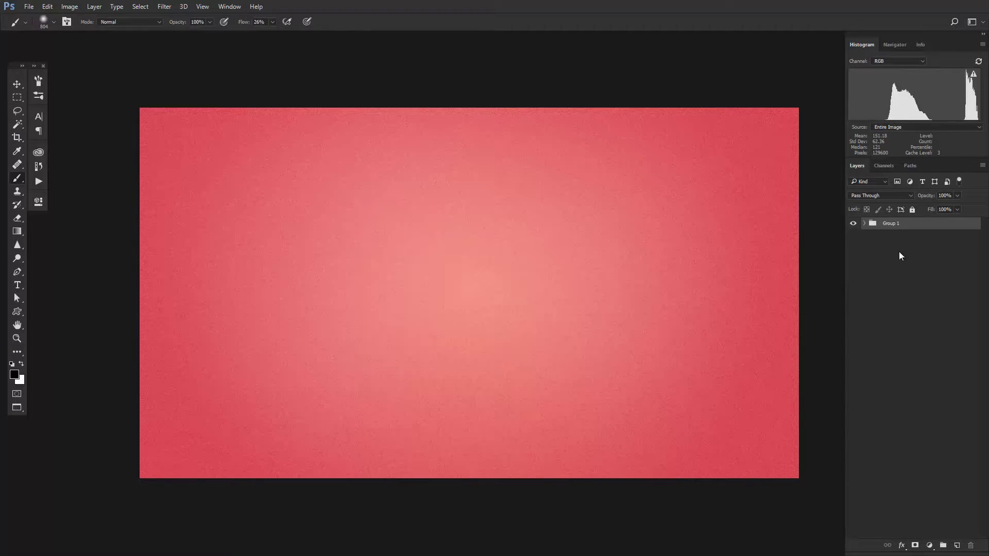
{"action": "double_click", "coordinate": [886, 224]}
{"action": "type", "text": "background"}
{"action": "key", "text": "Return"}
Type the word CANDY with the Type tool near the canvas centre.
{"action": "key", "text": "t"}
{"action": "left_click", "coordinate": [457, 283]}
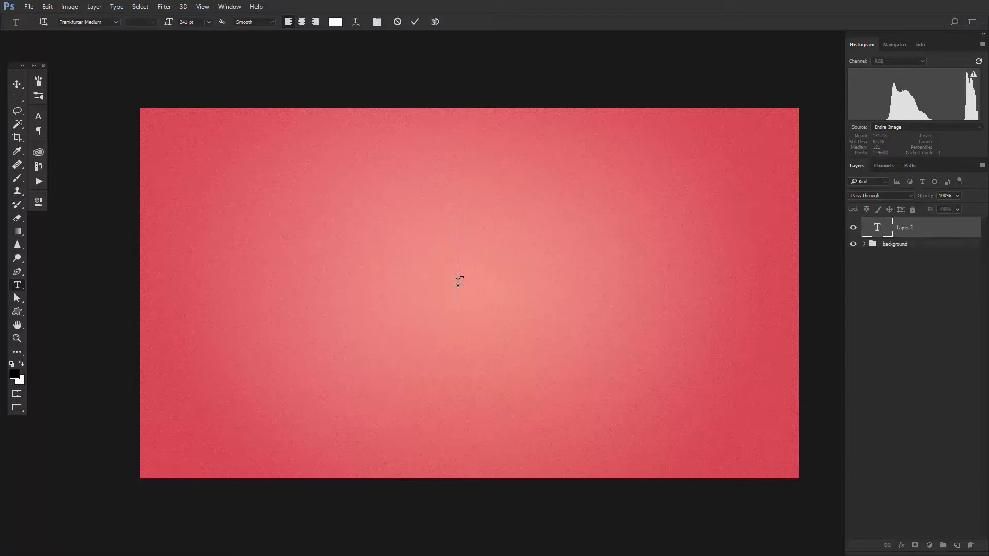
{"action": "type", "text": "c"}
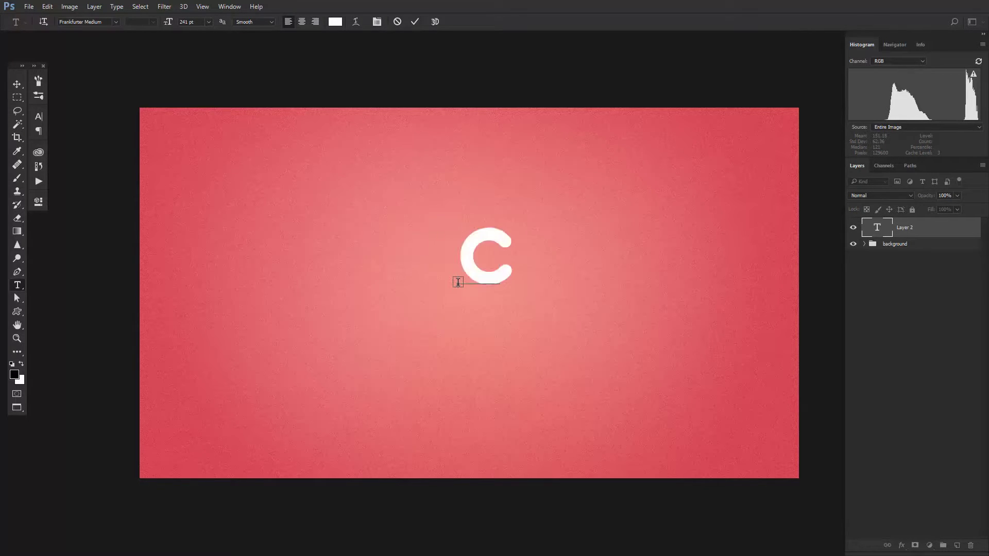
{"action": "type", "text": "andy"}
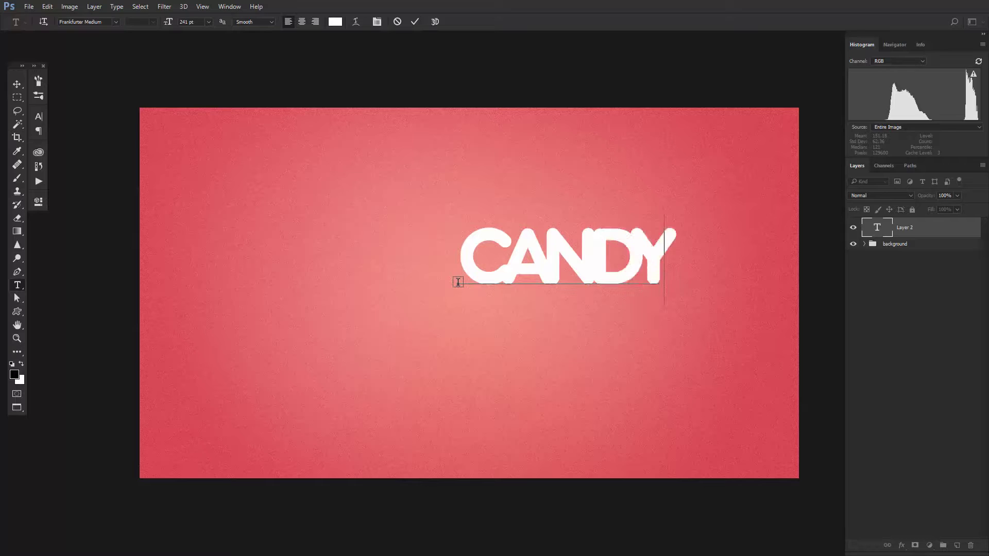
Adjust CANDY's tracking in the Character panel, leaving it at 0, and commit the text.
{"action": "left_click", "coordinate": [38, 116]}
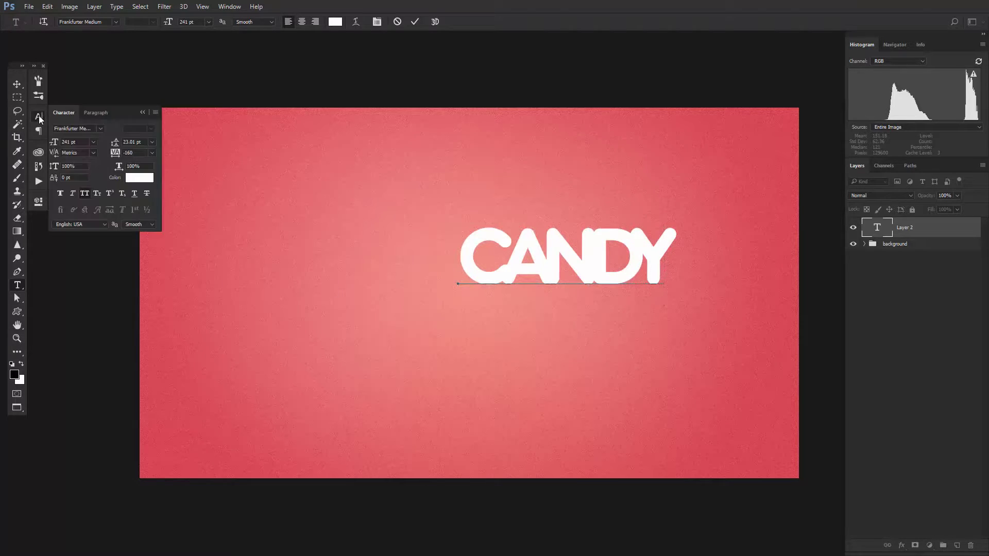
{"action": "left_click", "coordinate": [131, 151]}
{"action": "type", "text": "-160"}
{"action": "key", "text": "Return"}
{"action": "left_click", "coordinate": [604, 275]}
{"action": "key", "text": "ctrl+a"}
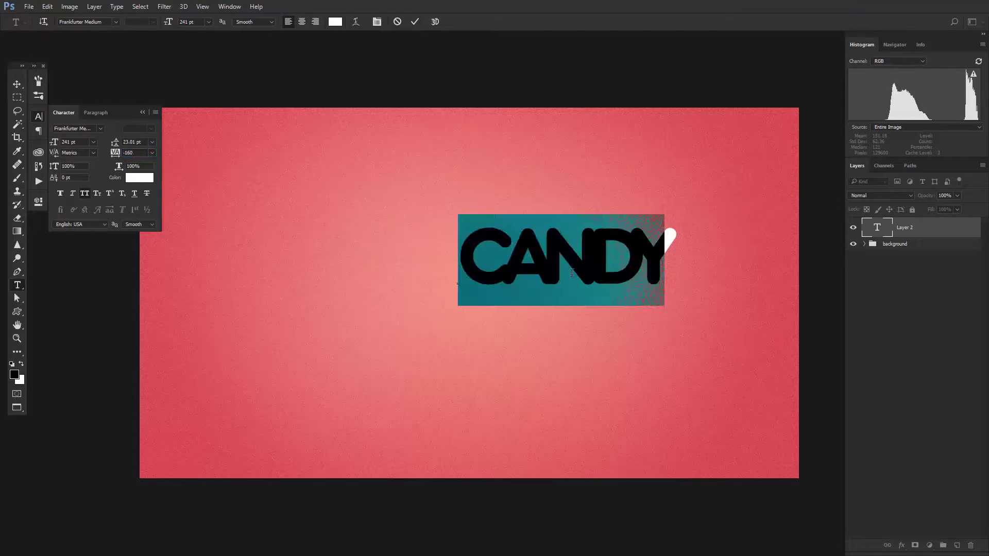
{"action": "left_click", "coordinate": [132, 154]}
{"action": "scroll", "coordinate": [133, 154], "scroll_direction": "up", "scroll_amount": 16}
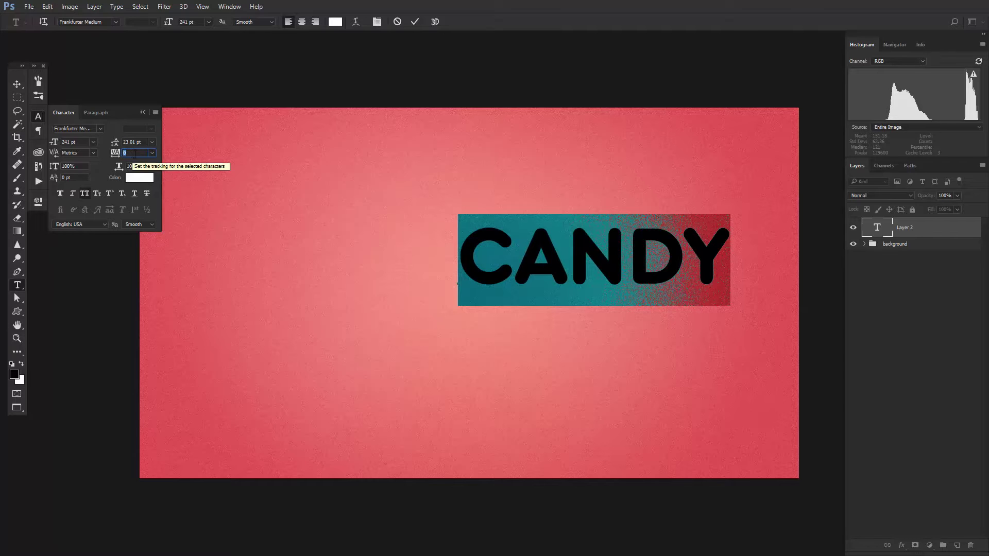
{"action": "left_click", "coordinate": [415, 22]}
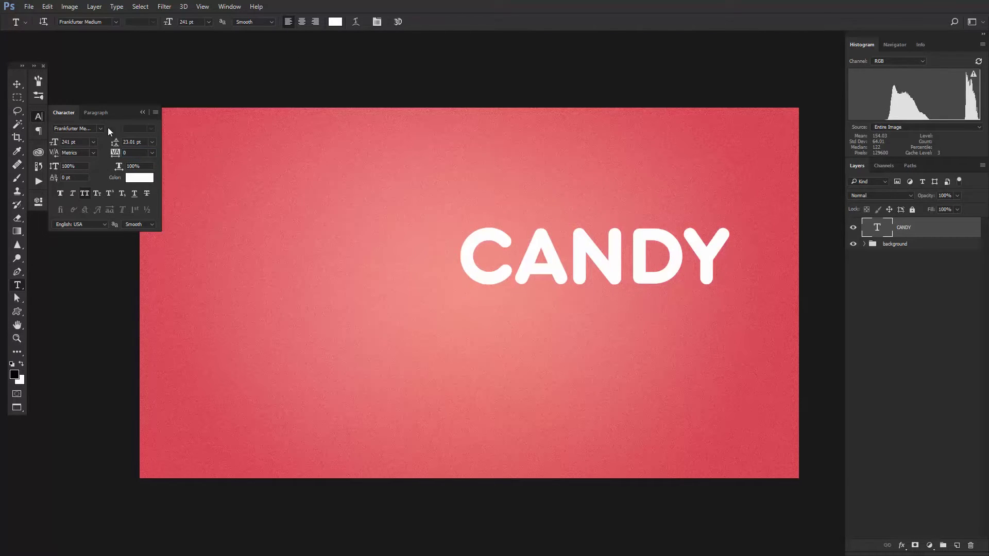
{"action": "left_click", "coordinate": [41, 119]}
Select all and align CANDY to the horizontal centre of the canvas.
{"action": "key", "text": "v"}
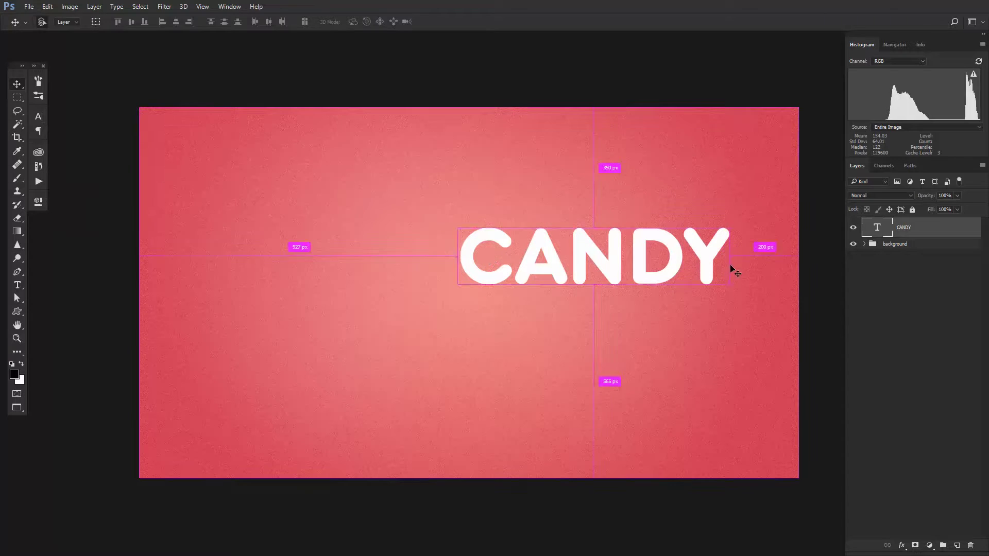
{"action": "key", "text": "ctrl+a"}
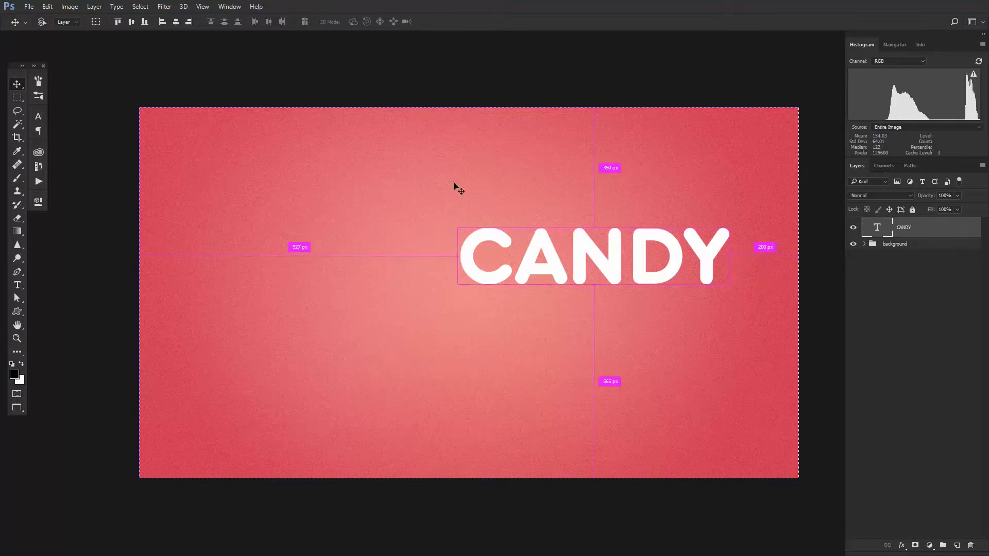
{"action": "left_click", "coordinate": [175, 21]}
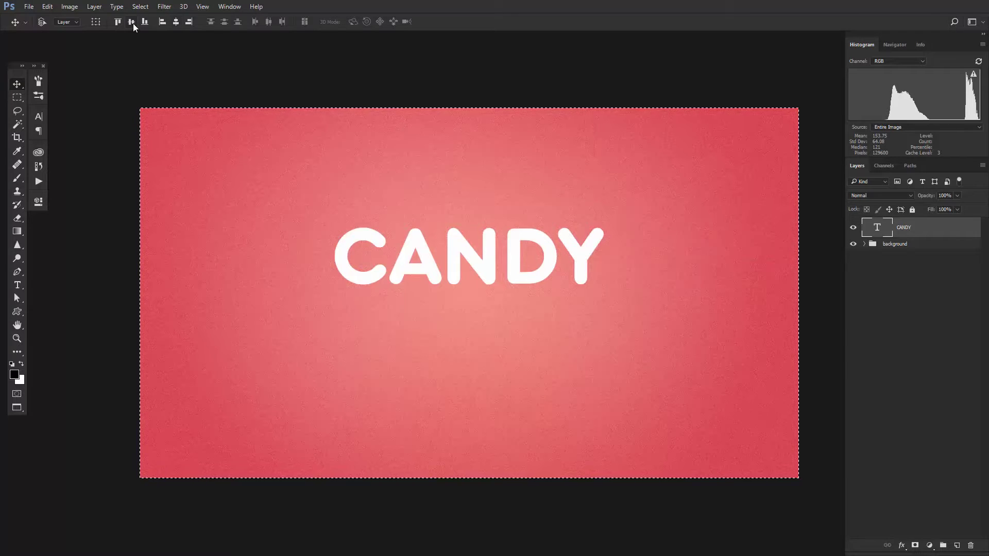
Centre CANDY vertically, deselect, and scale it up to about 159.9%.
{"action": "left_click", "coordinate": [132, 22]}
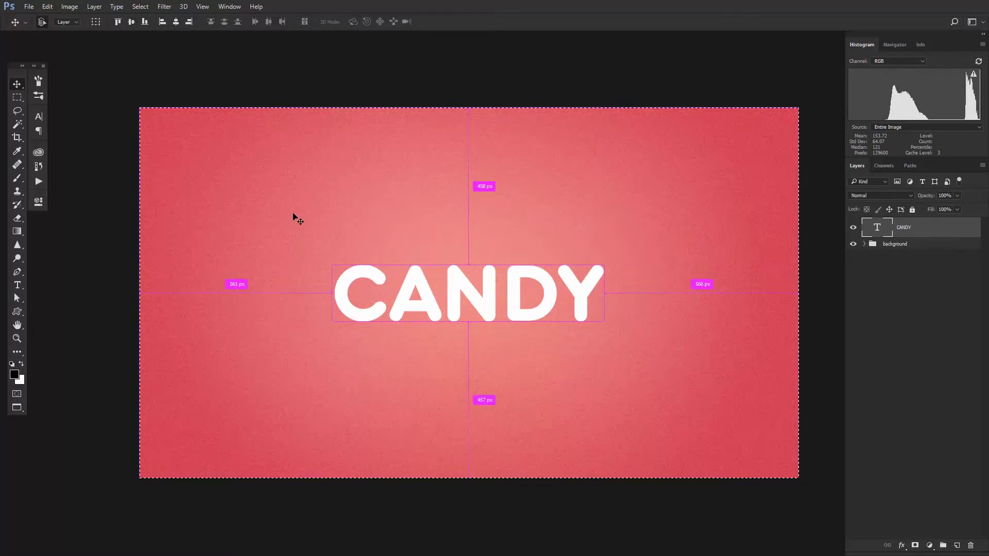
{"action": "key", "text": "ctrl+d"}
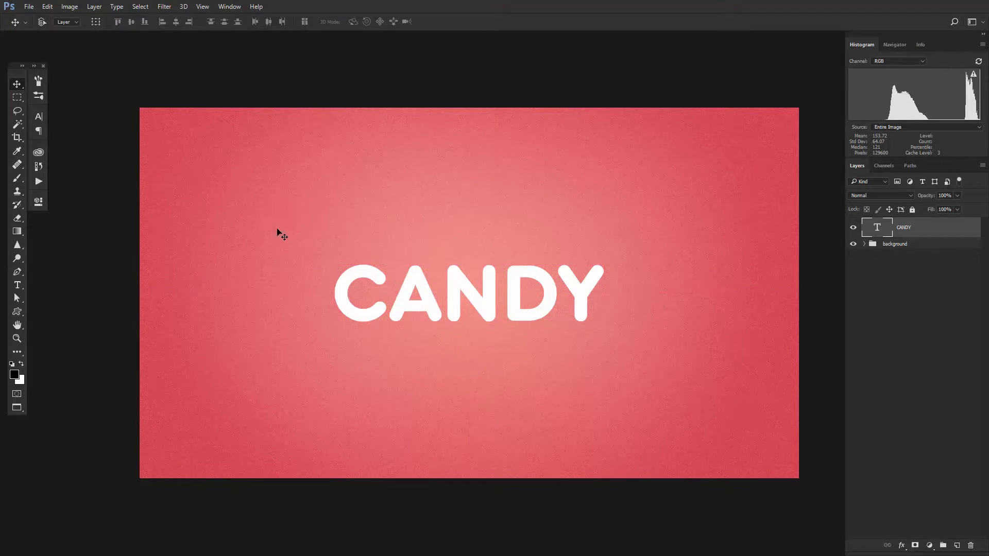
{"action": "key", "text": "ctrl+t"}
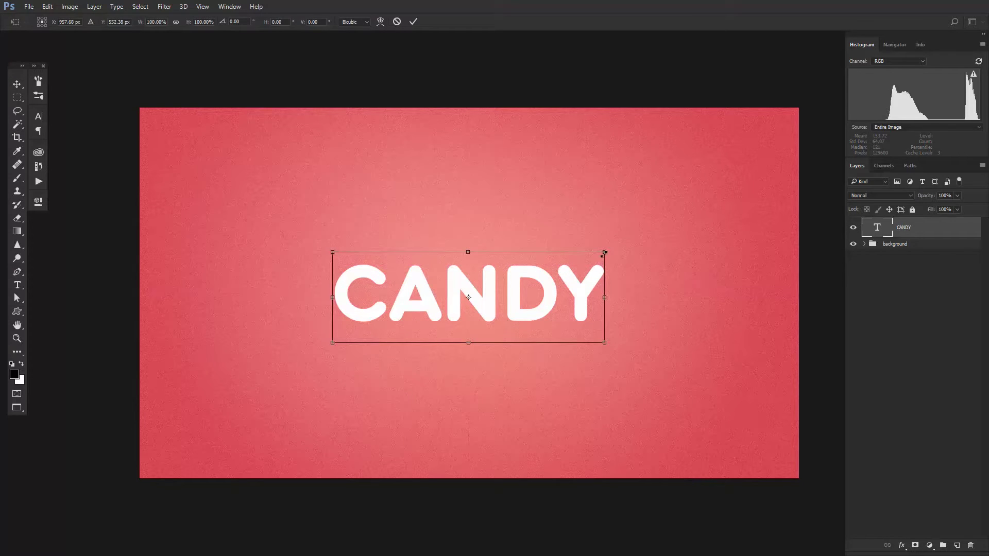
{"action": "left_click_drag", "start_coordinate": [604, 254], "coordinate": [700, 178]}
{"action": "left_click", "coordinate": [414, 21]}
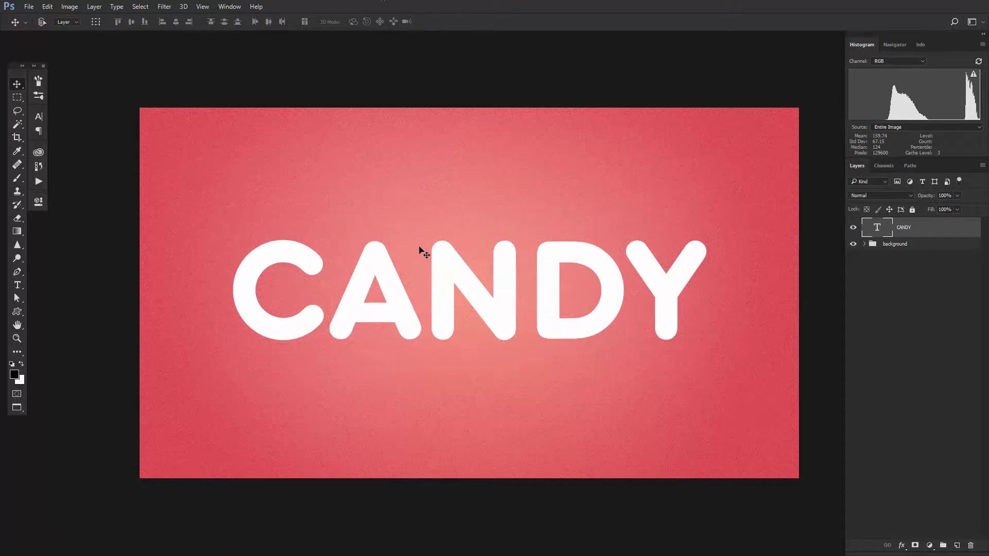
Convert the CANDY layer to a smart object.
{"action": "right_click", "coordinate": [924, 236]}
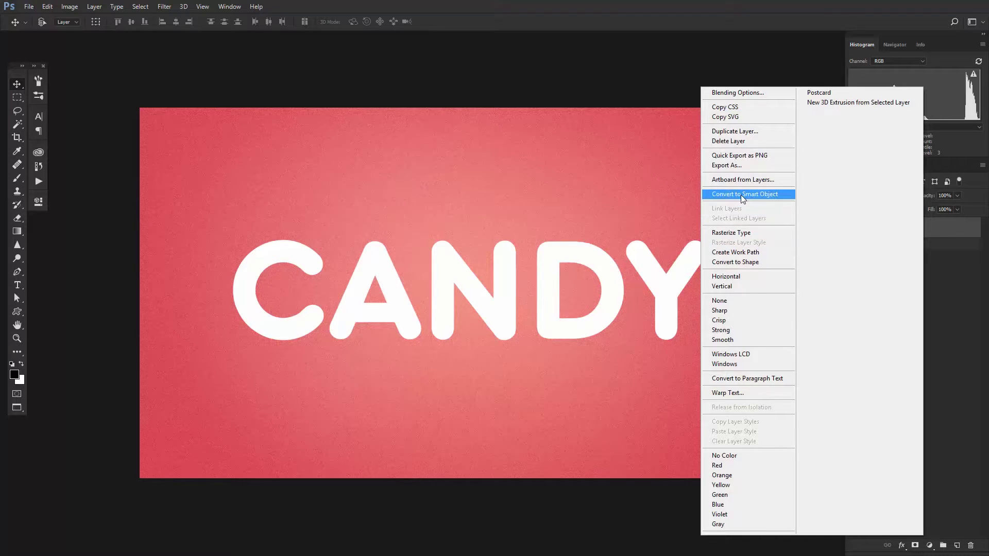
{"action": "left_click", "coordinate": [740, 195]}
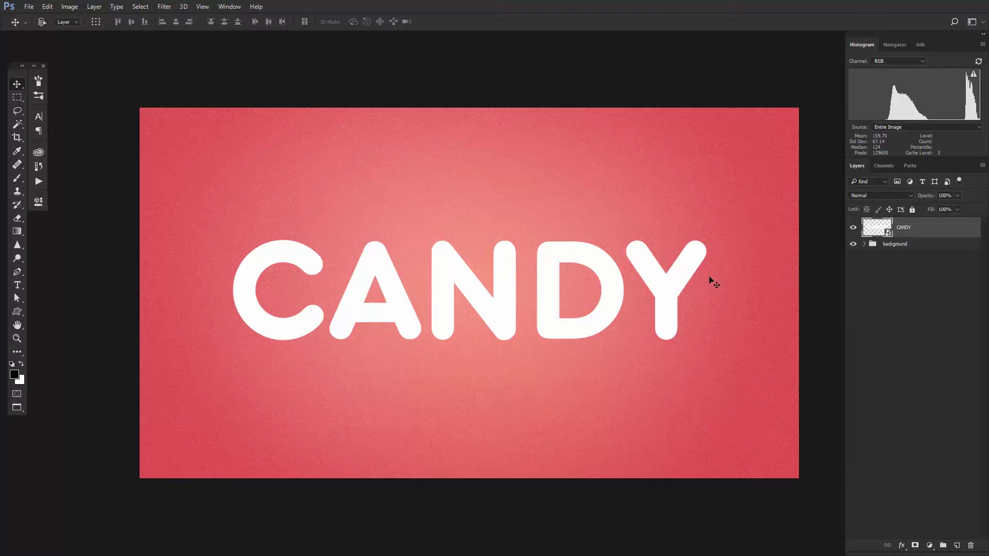
{"action": "scroll", "coordinate": [420, 282], "scroll_direction": "up", "scroll_amount": 1}
{"action": "scroll", "coordinate": [421, 283], "scroll_direction": "up", "scroll_amount": 1}
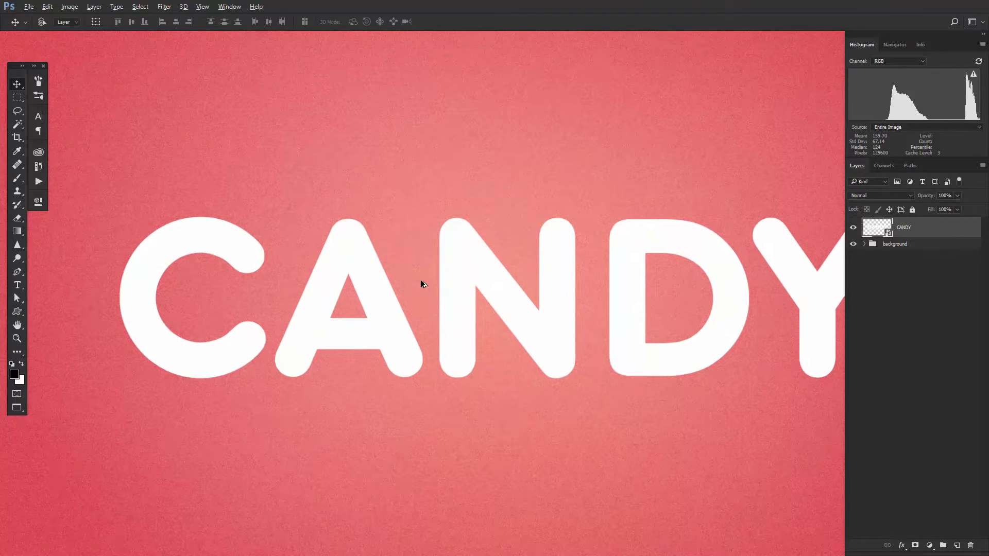
Apply a red-and-white candy-stripe Pattern Overlay at 91% scale to CANDY and enable Bevel & Emboss.
{"action": "double_click", "coordinate": [942, 231]}
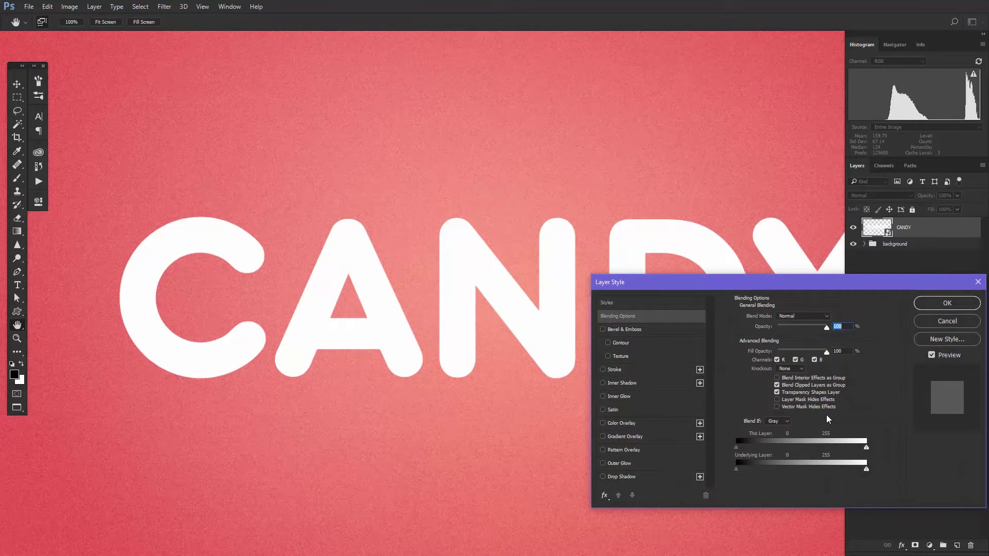
{"action": "left_click", "coordinate": [656, 450]}
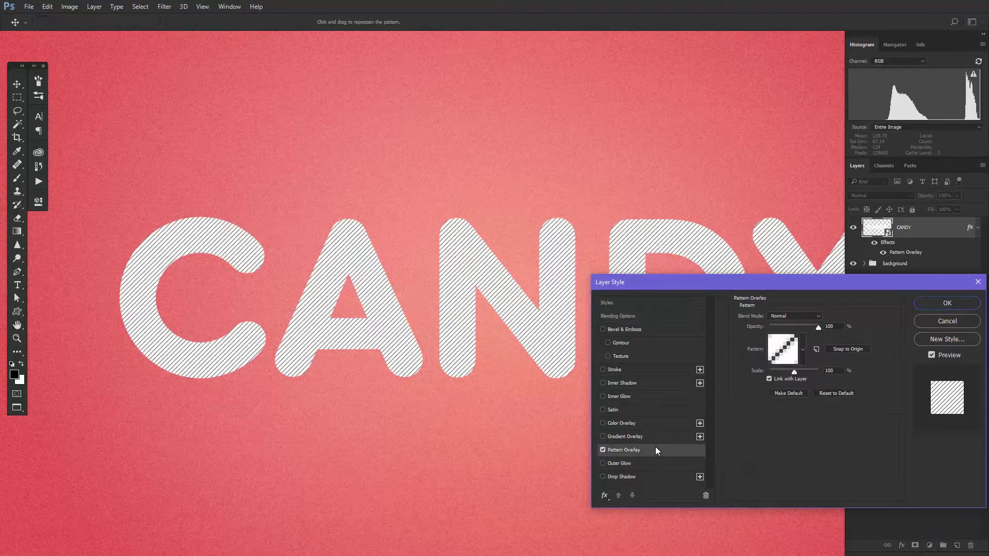
{"action": "left_click", "coordinate": [804, 348]}
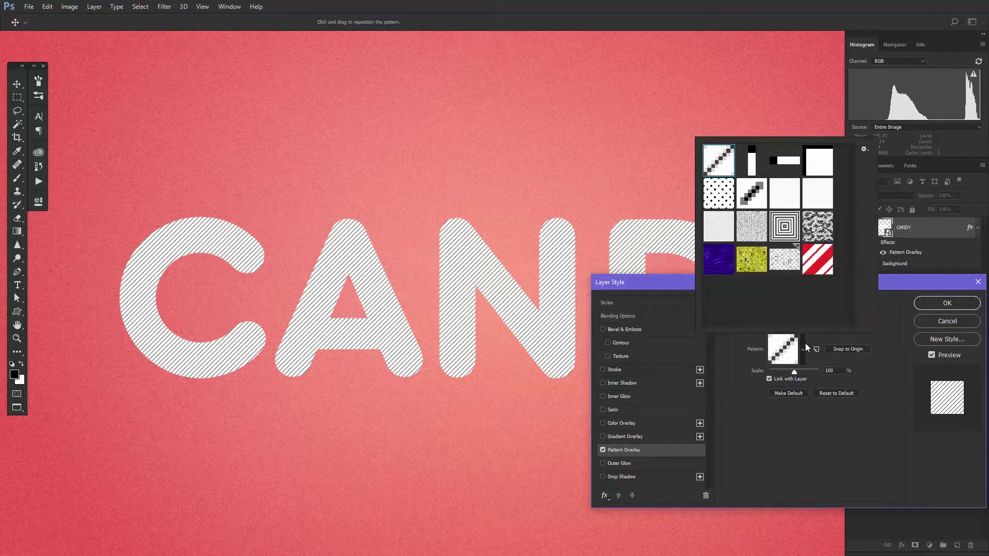
{"action": "left_click", "coordinate": [817, 260]}
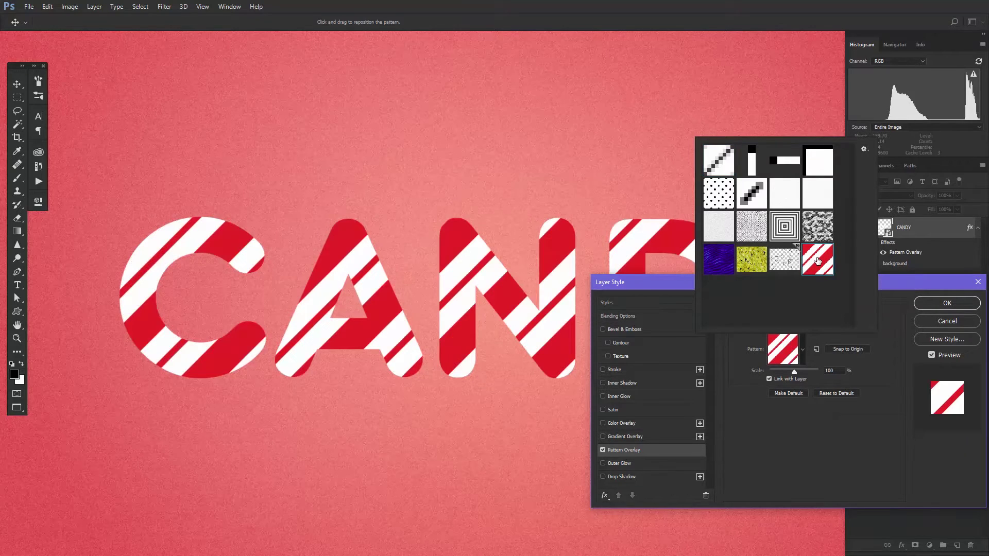
{"action": "left_click", "coordinate": [825, 415]}
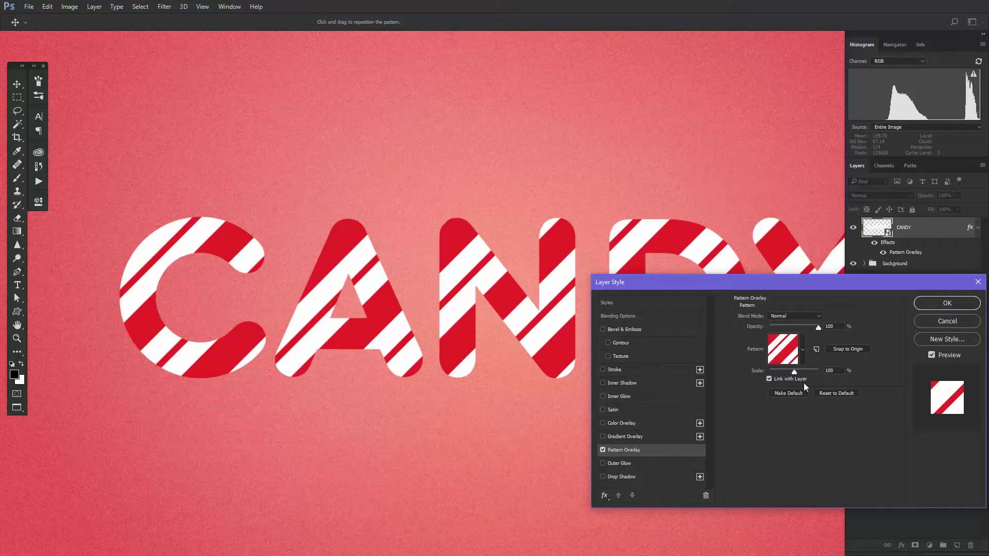
{"action": "left_click_drag", "start_coordinate": [797, 372], "coordinate": [792, 373]}
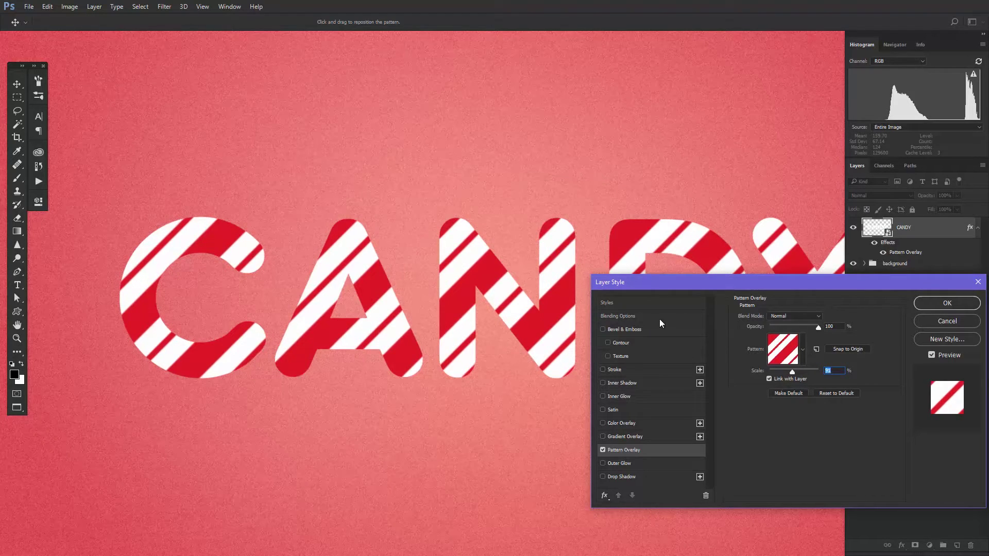
{"action": "left_click", "coordinate": [633, 330]}
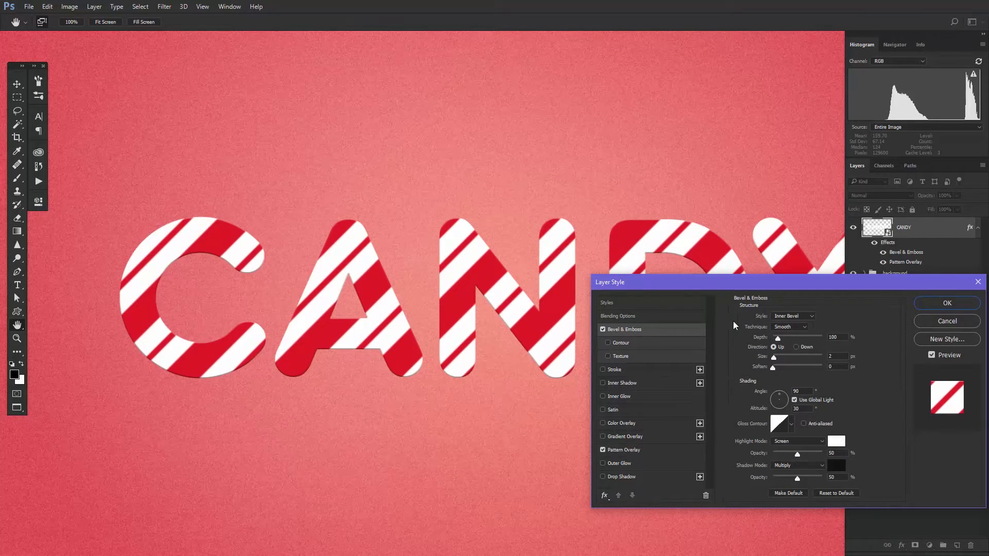
Set the bevel style to Outer Bevel with Size 20 px and Soften 1.
{"action": "left_click", "coordinate": [786, 317]}
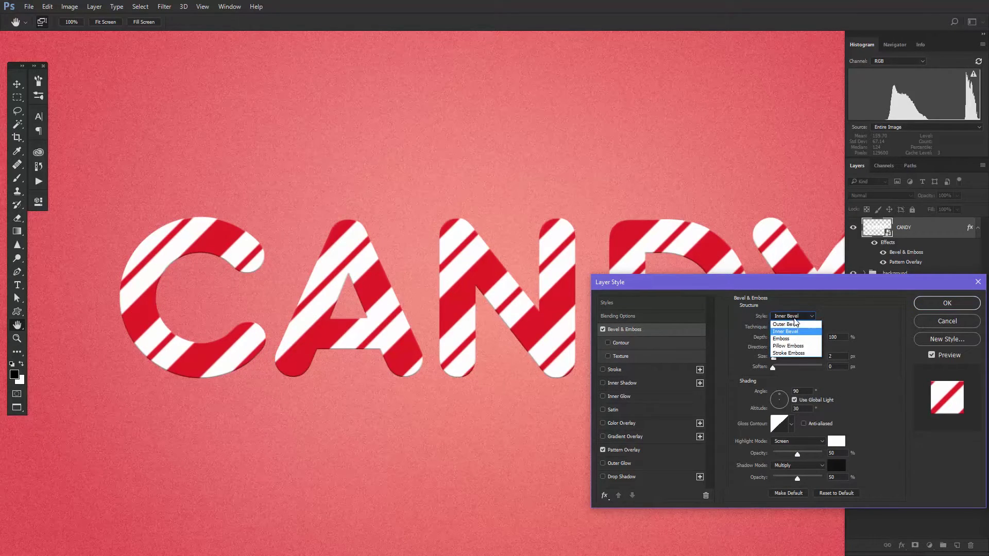
{"action": "left_click", "coordinate": [796, 324]}
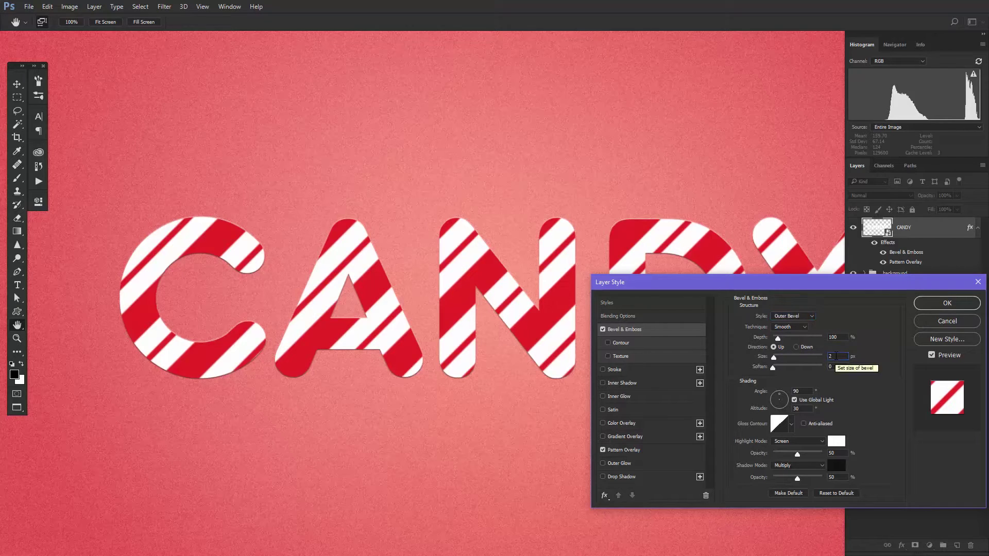
{"action": "double_click", "coordinate": [833, 356]}
{"action": "type", "text": "20"}
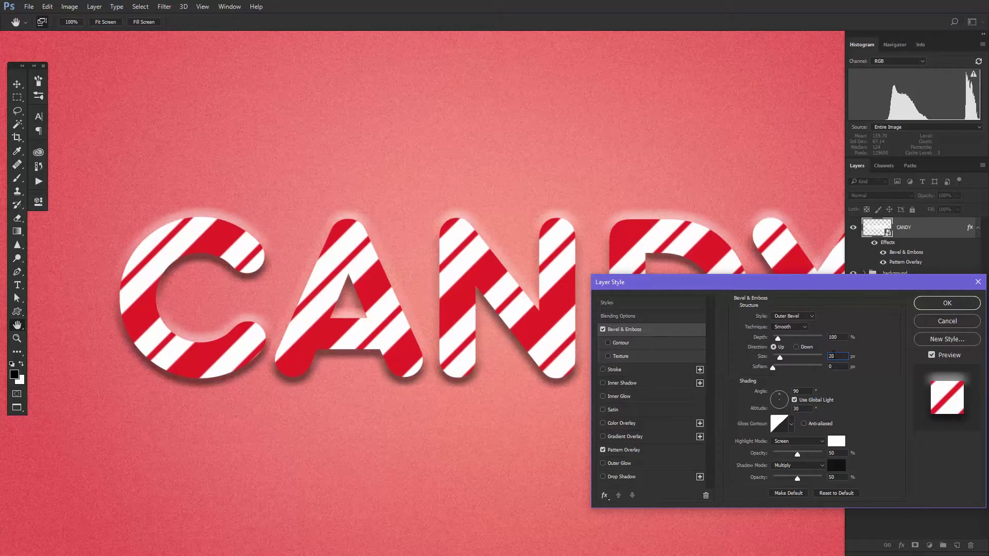
{"action": "double_click", "coordinate": [833, 366]}
{"action": "type", "text": "1"}
{"action": "key", "text": "Tab"}
{"action": "type", "text": "16"}
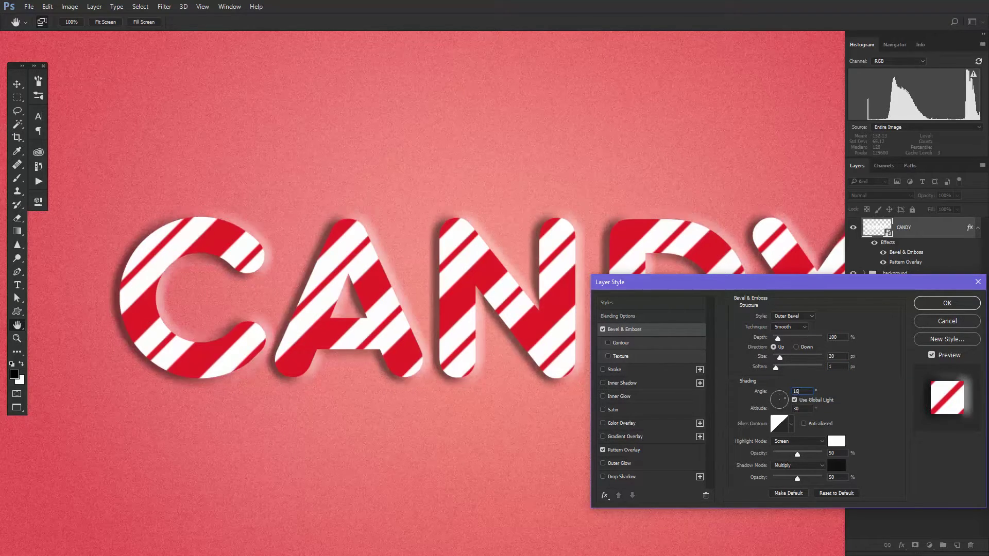
Turn off Use Global Light, set Altitude to 48°, and choose a new Gloss Contour preset.
{"action": "left_click", "coordinate": [795, 399]}
{"action": "double_click", "coordinate": [797, 409]}
{"action": "type", "text": "48"}
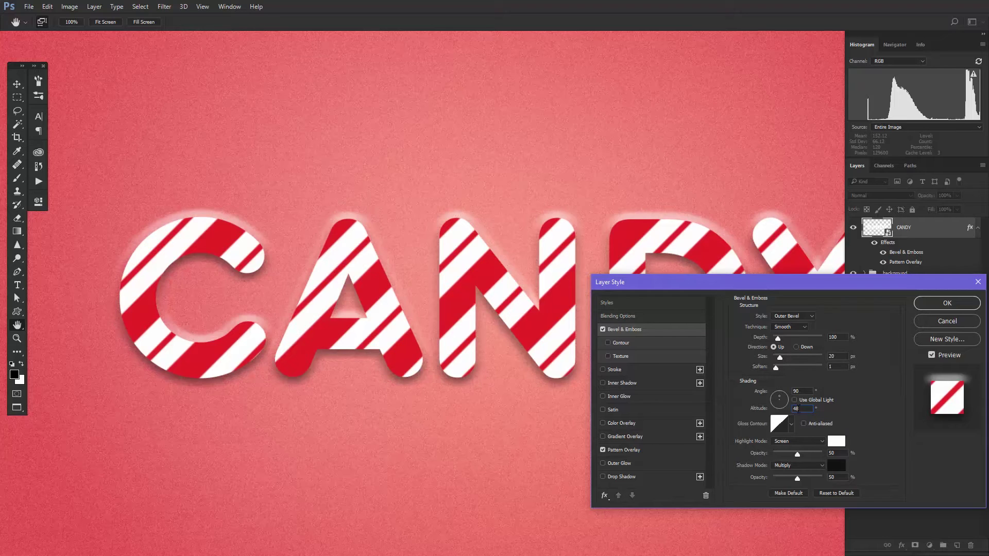
{"action": "left_click", "coordinate": [792, 424]}
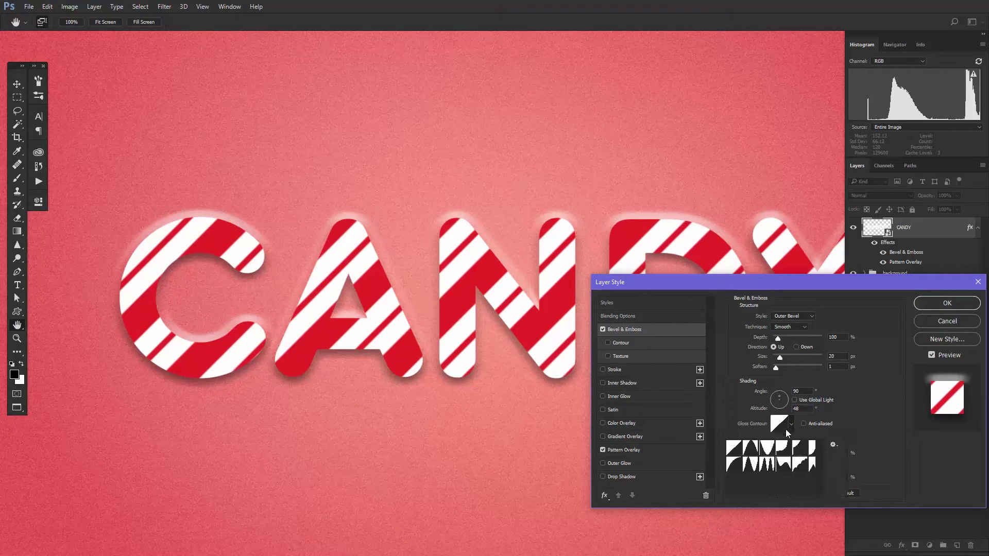
{"action": "left_click", "coordinate": [751, 464]}
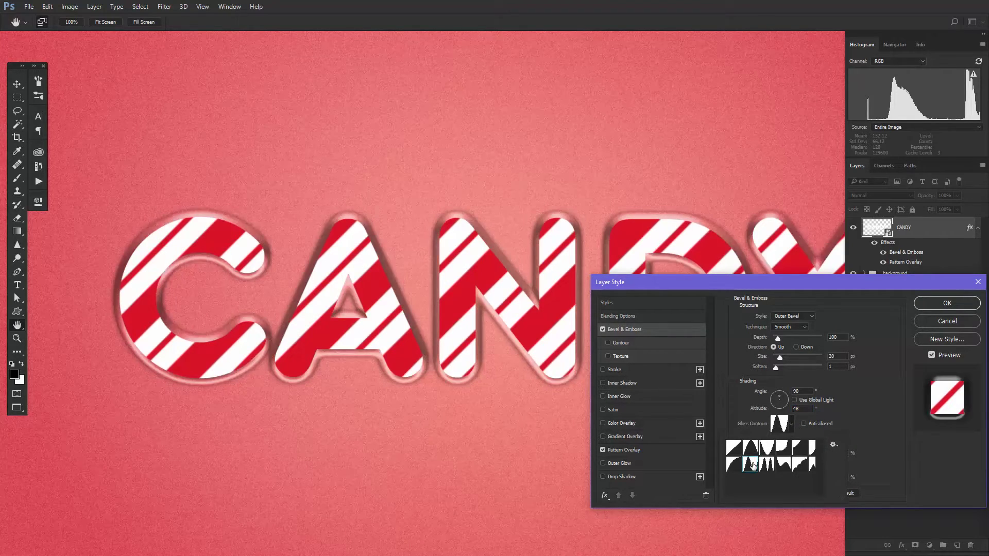
{"action": "left_click", "coordinate": [849, 418]}
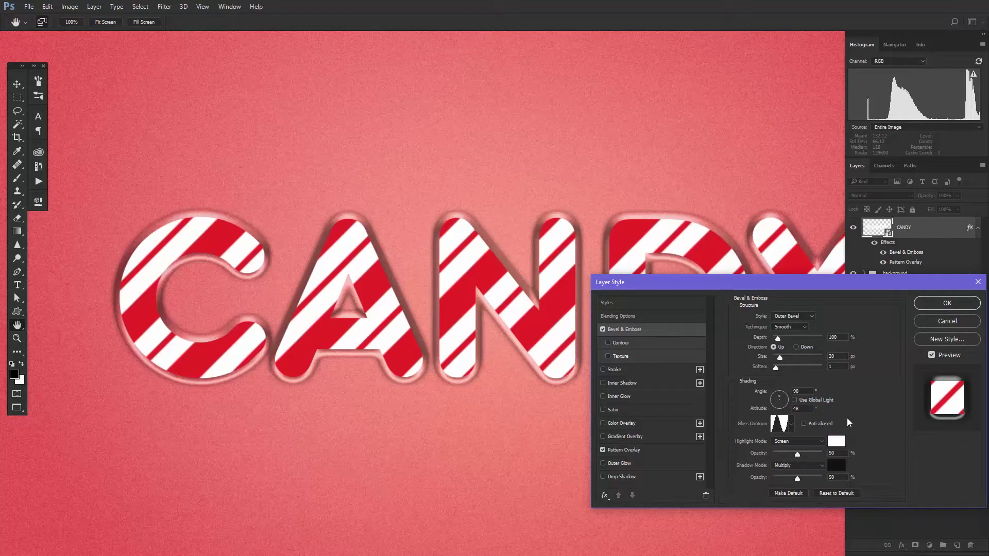
Set the bevel highlight mode to Normal at 100% opacity.
{"action": "left_click", "coordinate": [806, 443]}
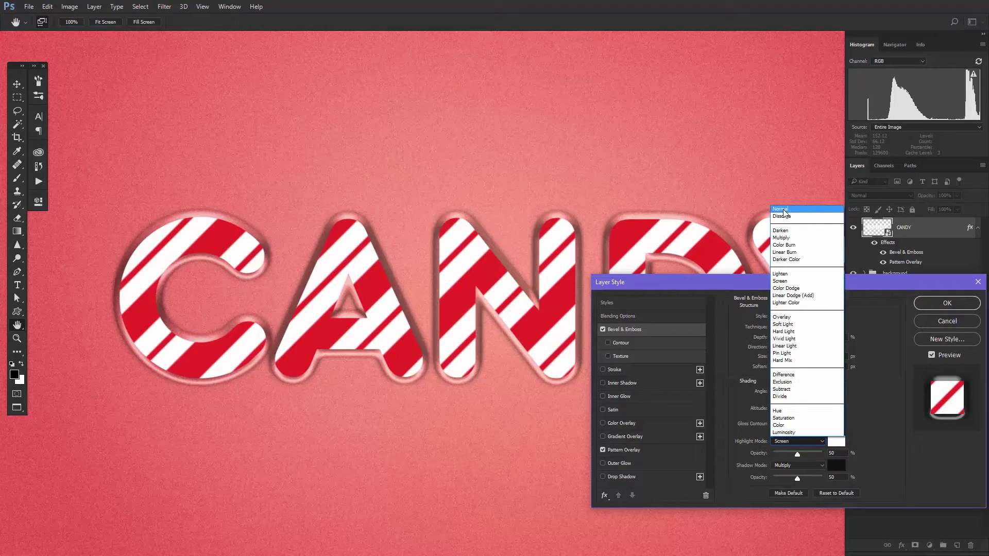
{"action": "left_click", "coordinate": [783, 209]}
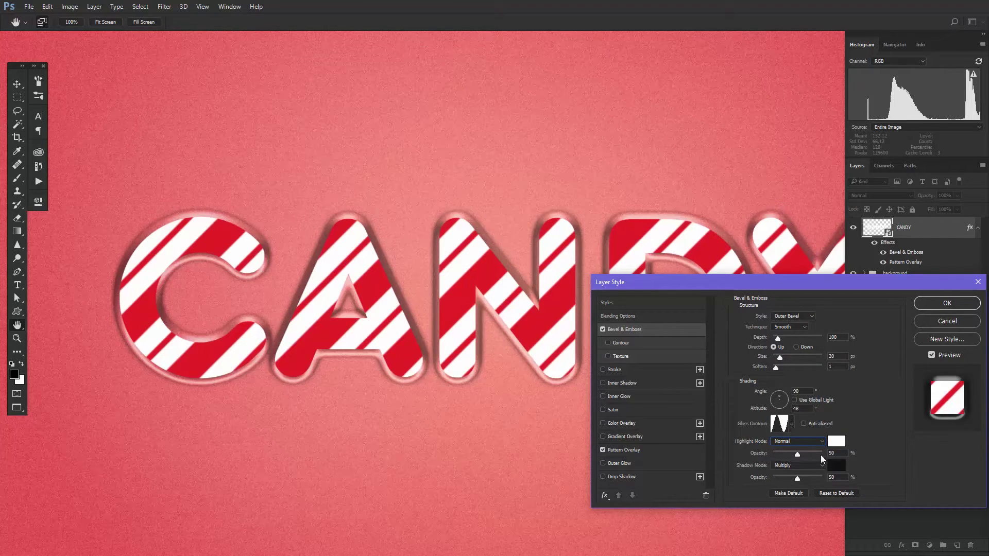
{"action": "left_click_drag", "start_coordinate": [798, 454], "coordinate": [824, 453]}
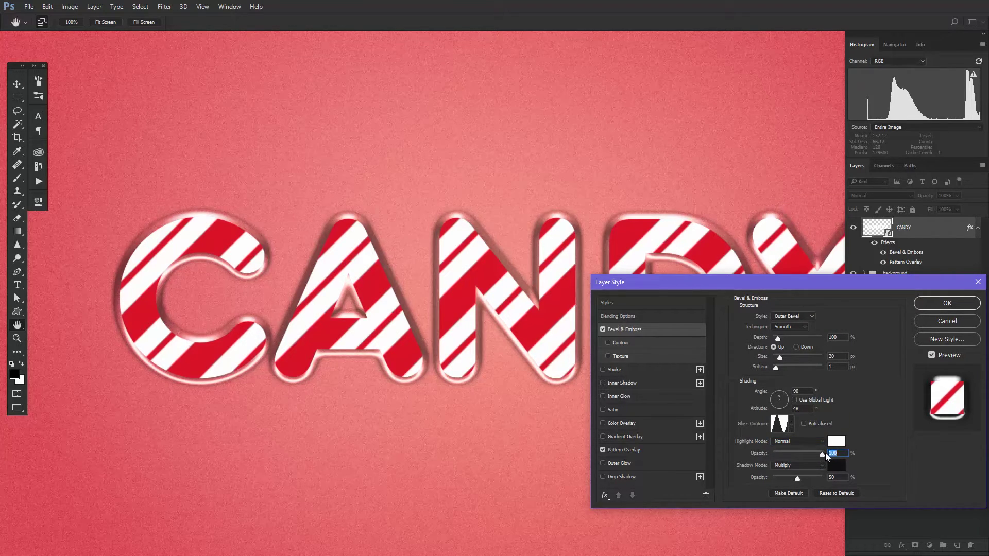
Make the bevel shadow Difference mode with colour #909090 at 39% opacity.
{"action": "left_click", "coordinate": [799, 462]}
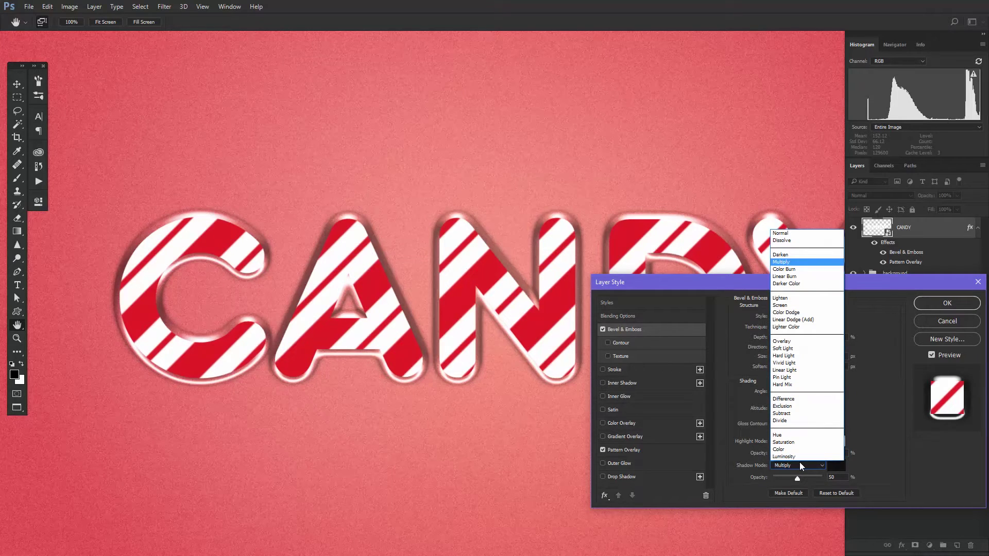
{"action": "left_click", "coordinate": [794, 400]}
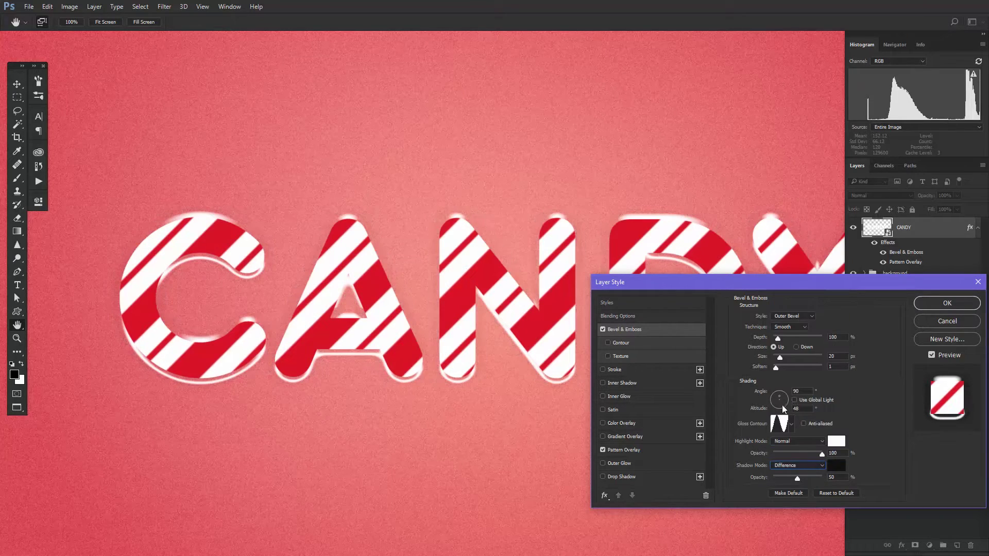
{"action": "left_click", "coordinate": [836, 465]}
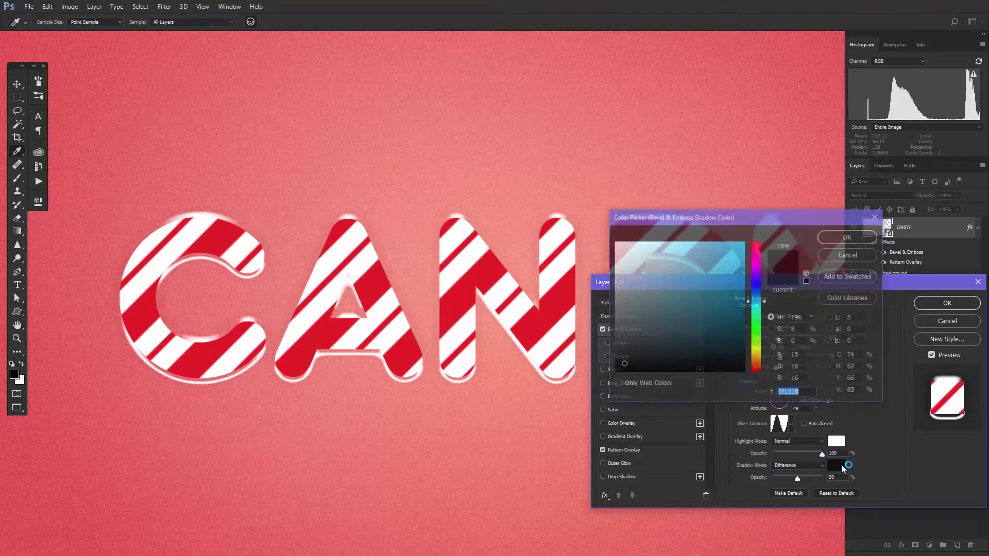
{"action": "type", "text": "909090"}
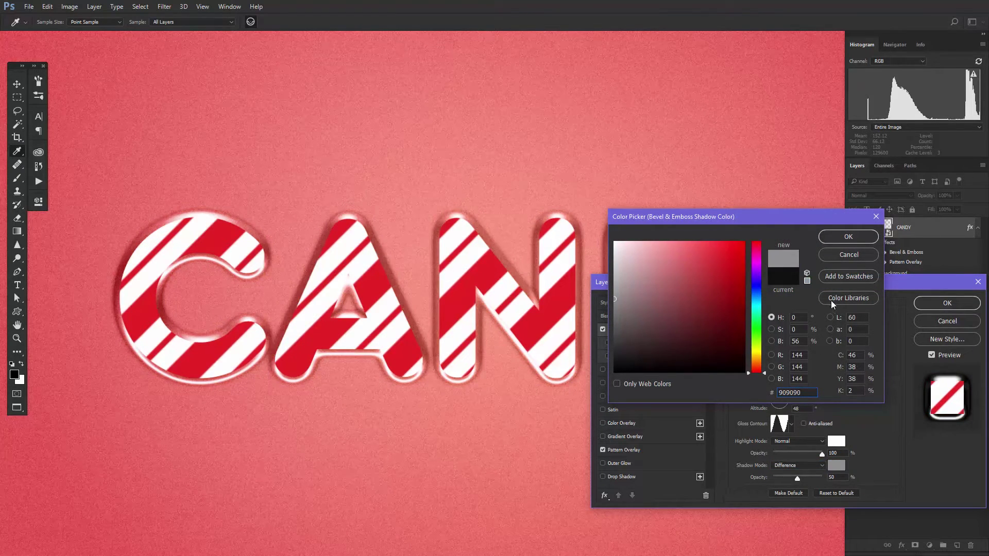
{"action": "left_click", "coordinate": [839, 236]}
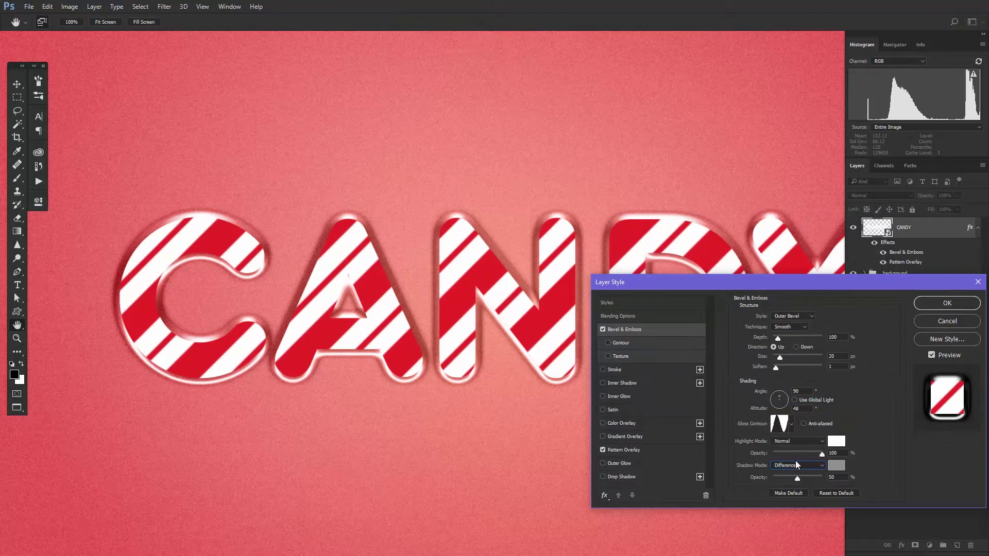
{"action": "double_click", "coordinate": [832, 477]}
{"action": "type", "text": "39"}
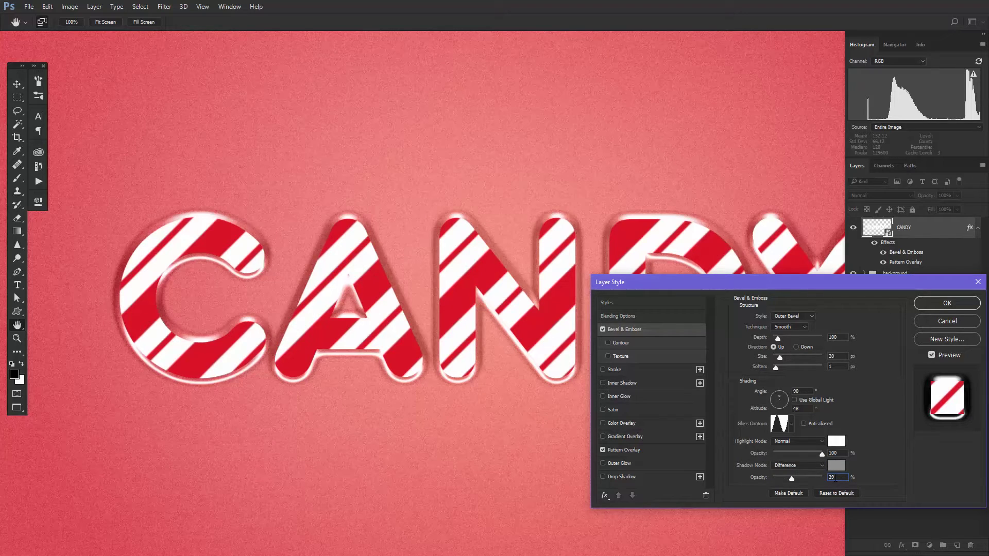
Enable the bevel Contour, choose a different contour shape, and set its Range to 44%.
{"action": "left_click", "coordinate": [623, 342]}
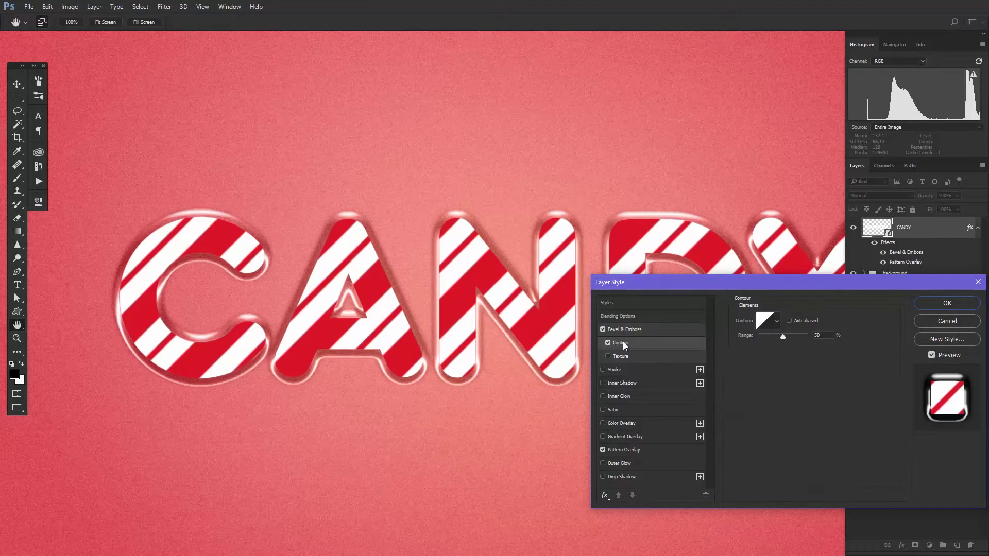
{"action": "left_click", "coordinate": [778, 322]}
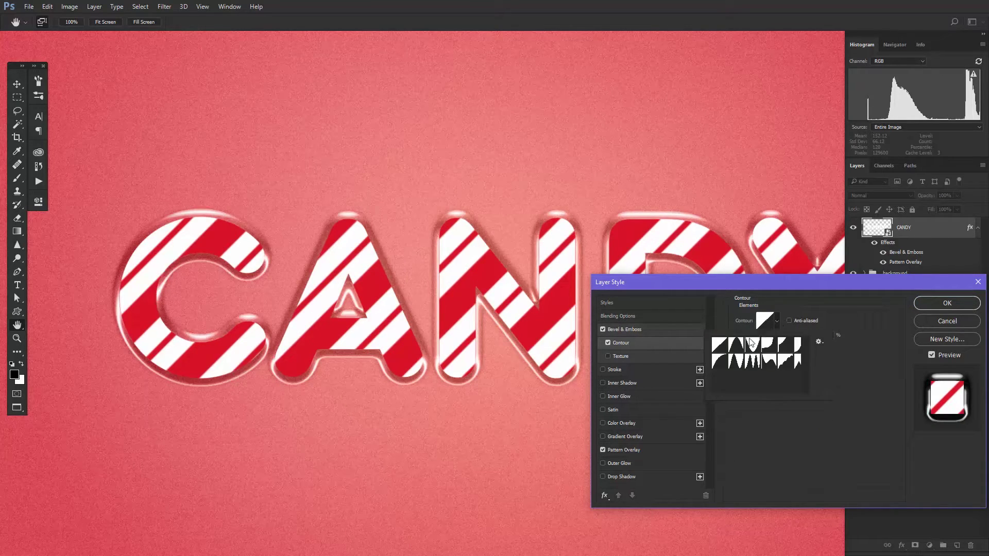
{"action": "left_click", "coordinate": [768, 344]}
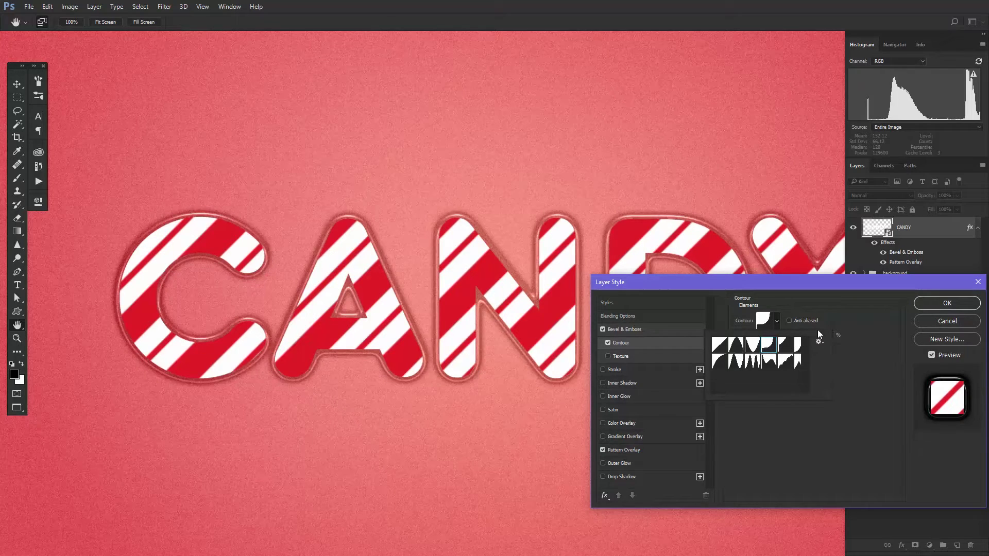
{"action": "left_click", "coordinate": [838, 322]}
{"action": "left_click_drag", "start_coordinate": [822, 335], "coordinate": [812, 337]}
{"action": "type", "text": "44"}
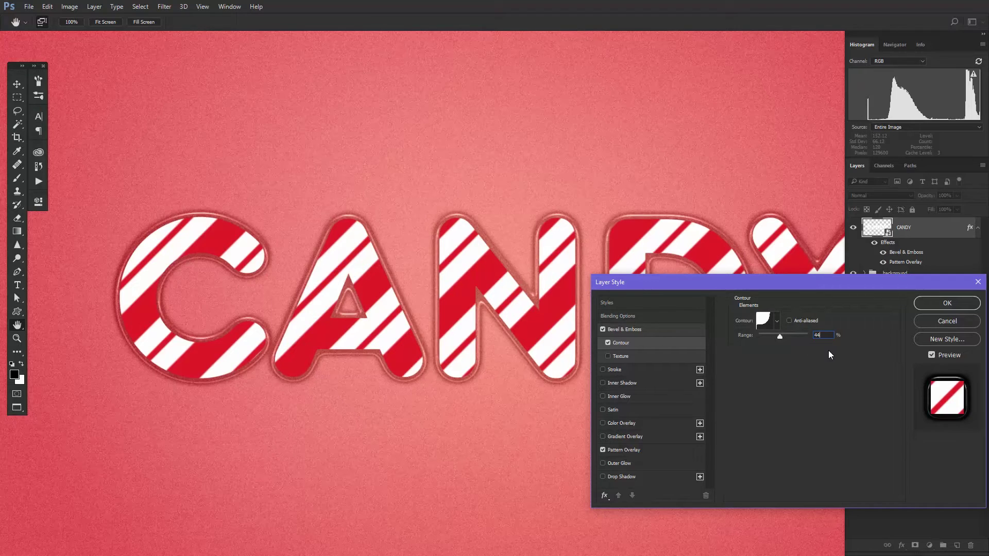
Apply the Bevel & Emboss and Pattern Overlay style, then duplicate CANDY as 'CANDY copy'.
{"action": "left_click", "coordinate": [943, 302]}
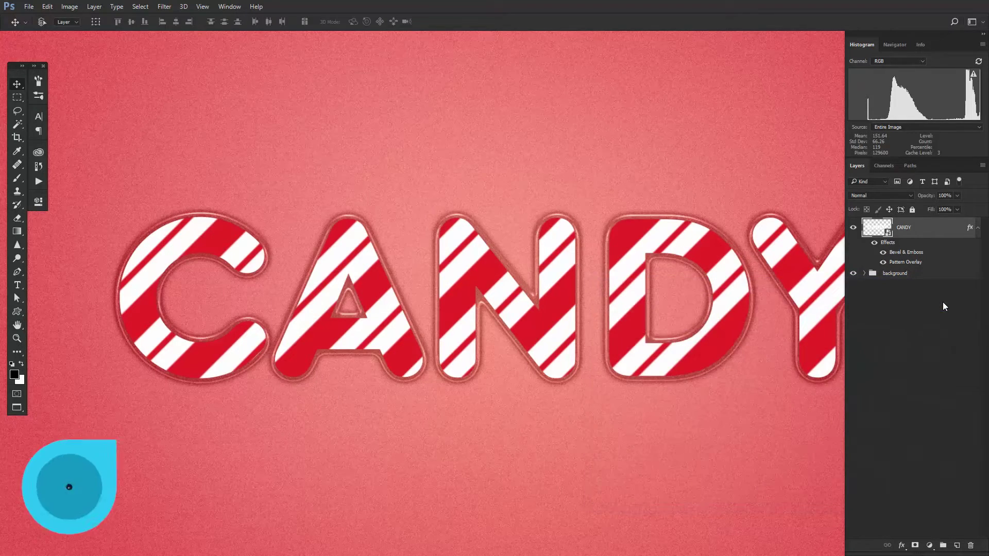
{"action": "right_click", "coordinate": [927, 228]}
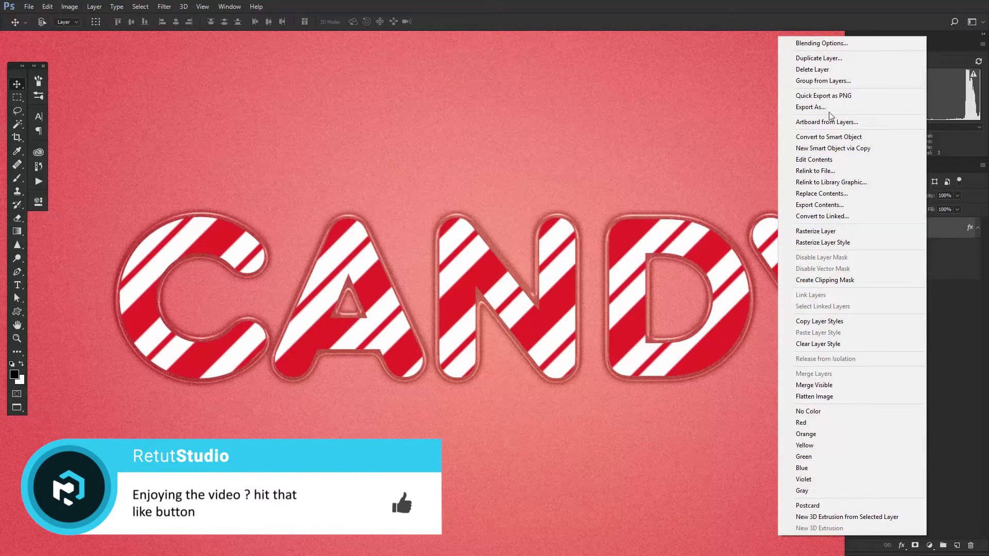
{"action": "left_click", "coordinate": [827, 59]}
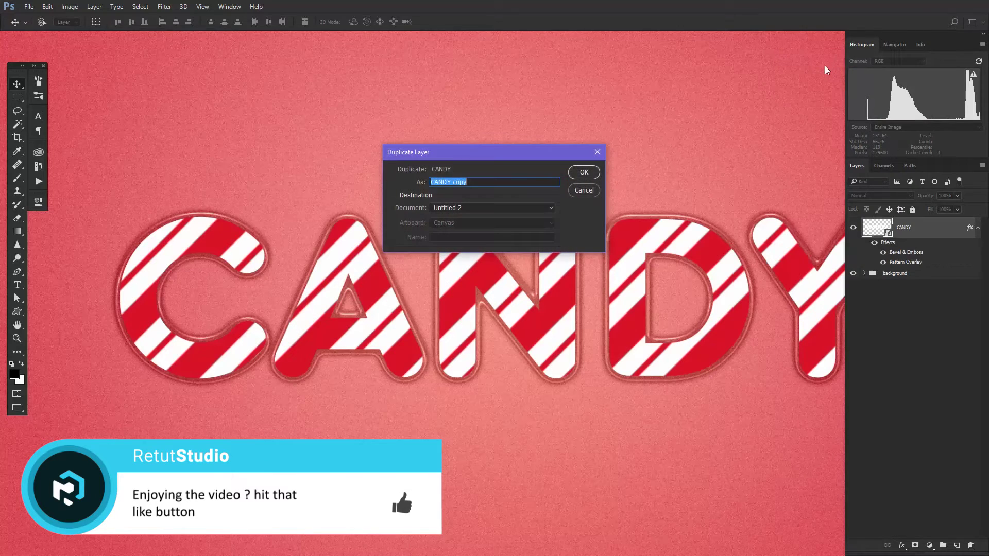
{"action": "left_click", "coordinate": [582, 172]}
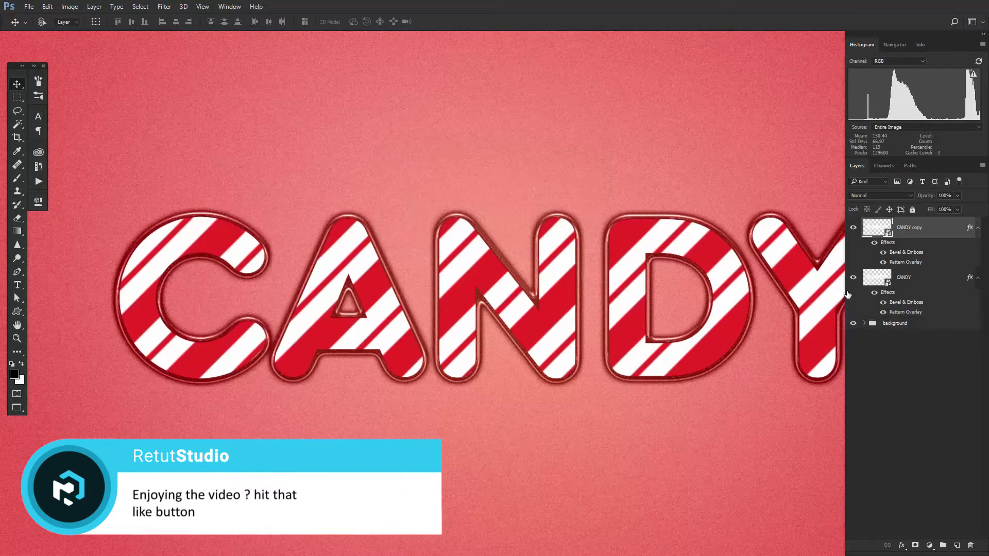
Add an Inner Glow to CANDY copy in Pin Light mode with lowered opacity.
{"action": "double_click", "coordinate": [946, 230]}
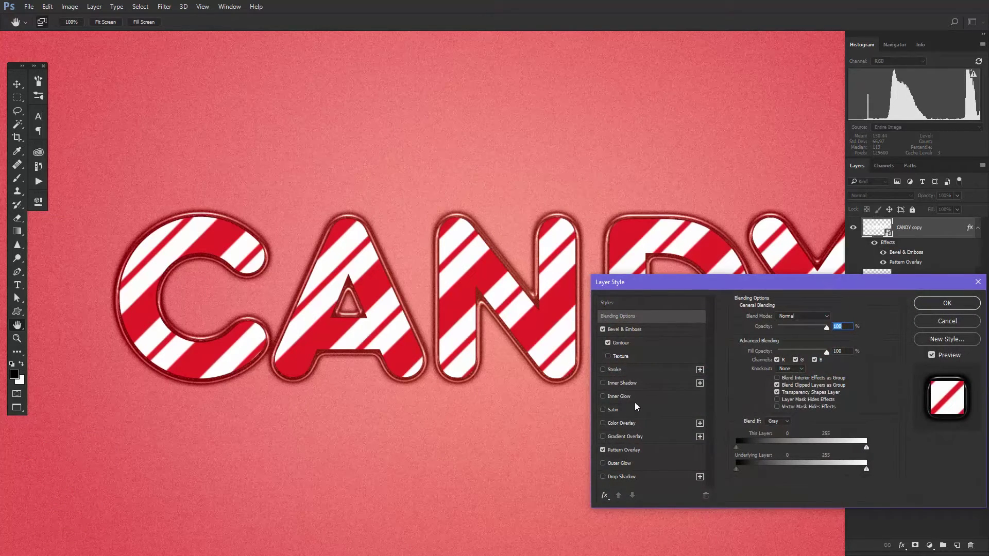
{"action": "left_click", "coordinate": [619, 396]}
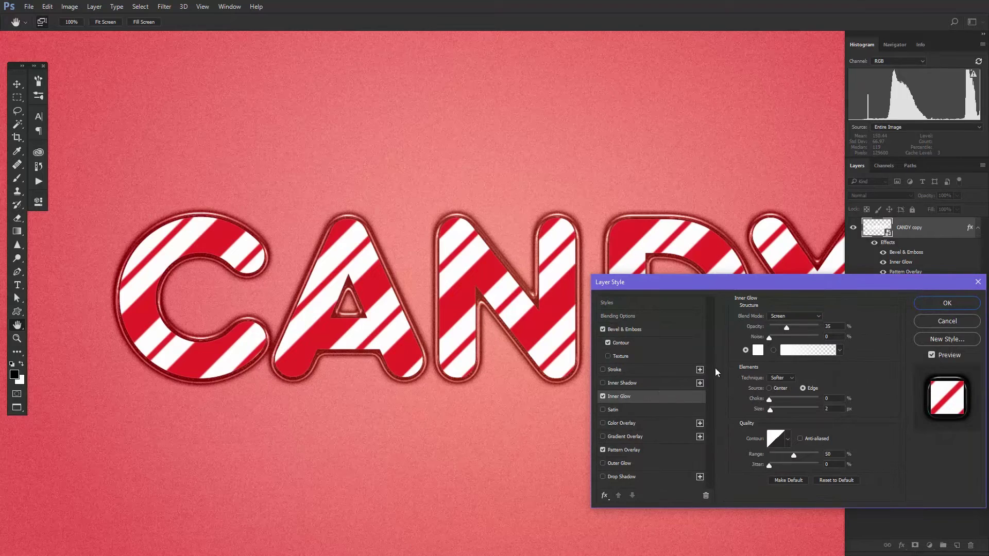
{"action": "left_click", "coordinate": [786, 316]}
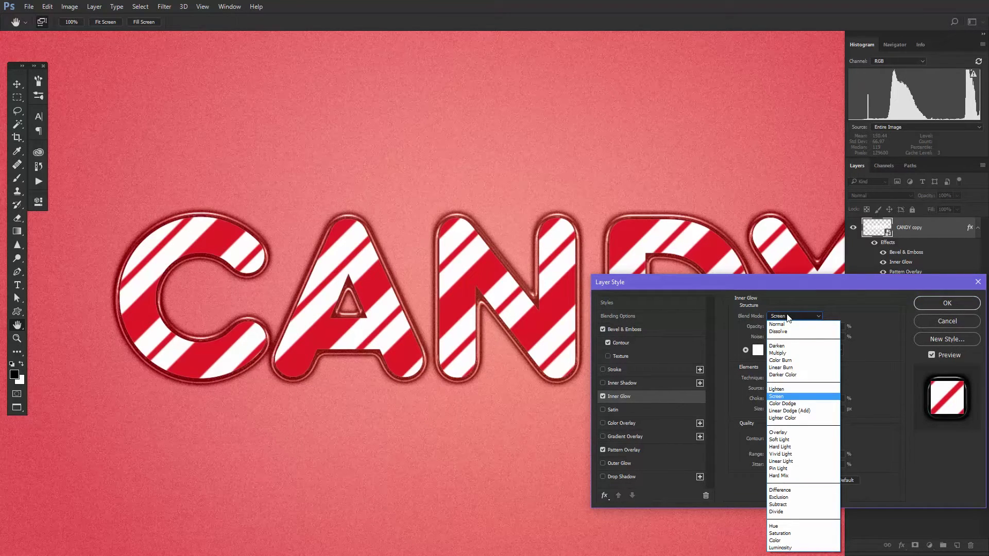
{"action": "left_click", "coordinate": [781, 468]}
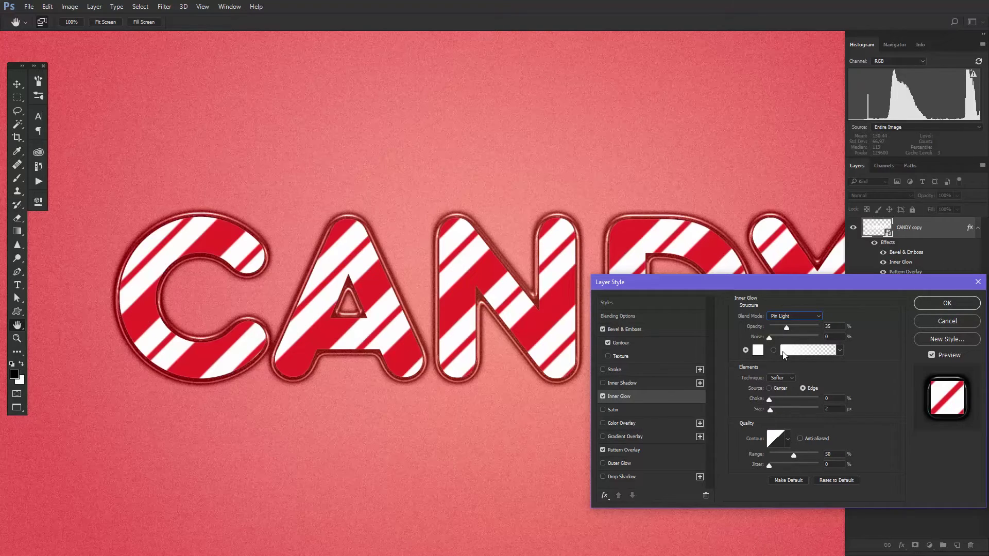
{"action": "double_click", "coordinate": [828, 326]}
{"action": "type", "text": "25"}
Make the inner glow black with Choke 30% and Size 20 px.
{"action": "left_click", "coordinate": [758, 350]}
{"action": "left_click", "coordinate": [614, 371]}
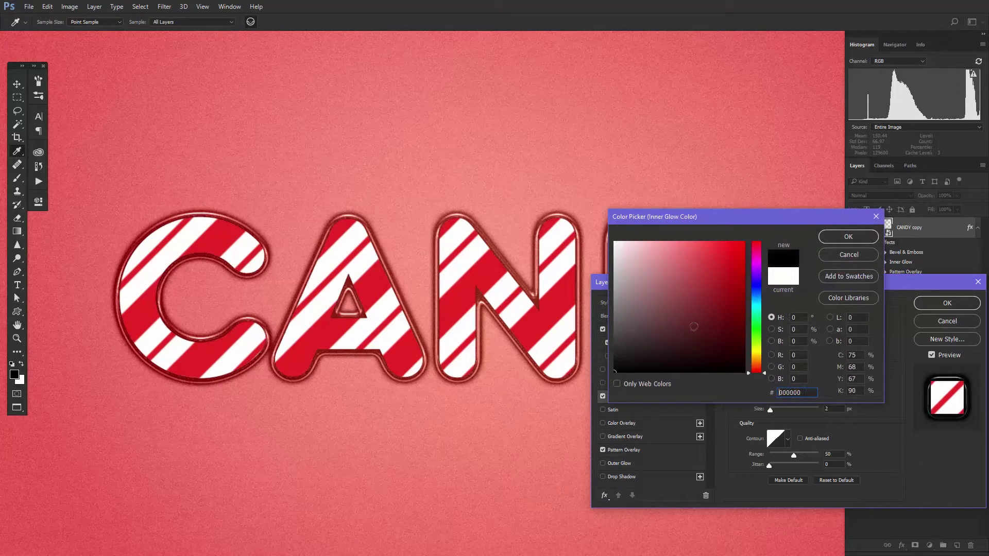
{"action": "left_click", "coordinate": [847, 236]}
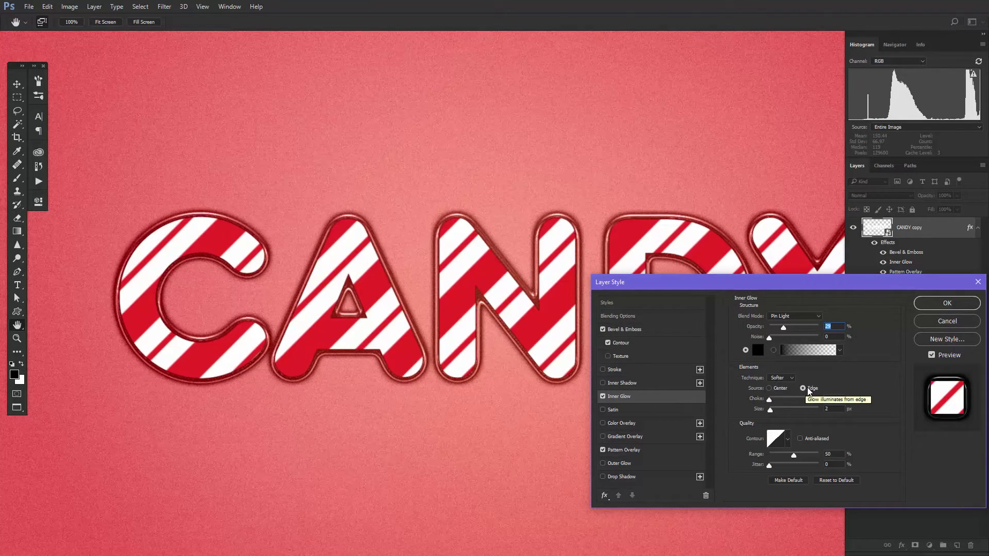
{"action": "left_click", "coordinate": [827, 398]}
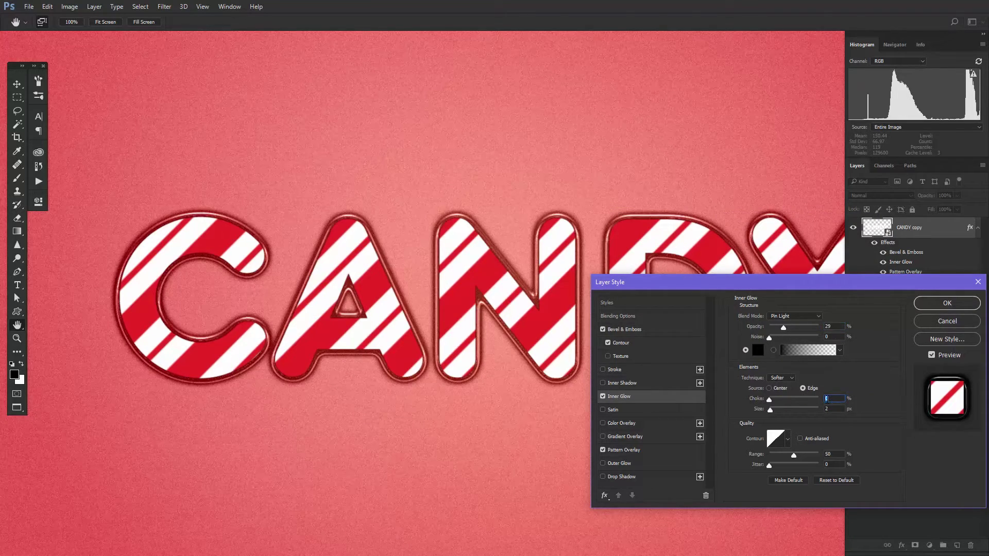
{"action": "type", "text": "30"}
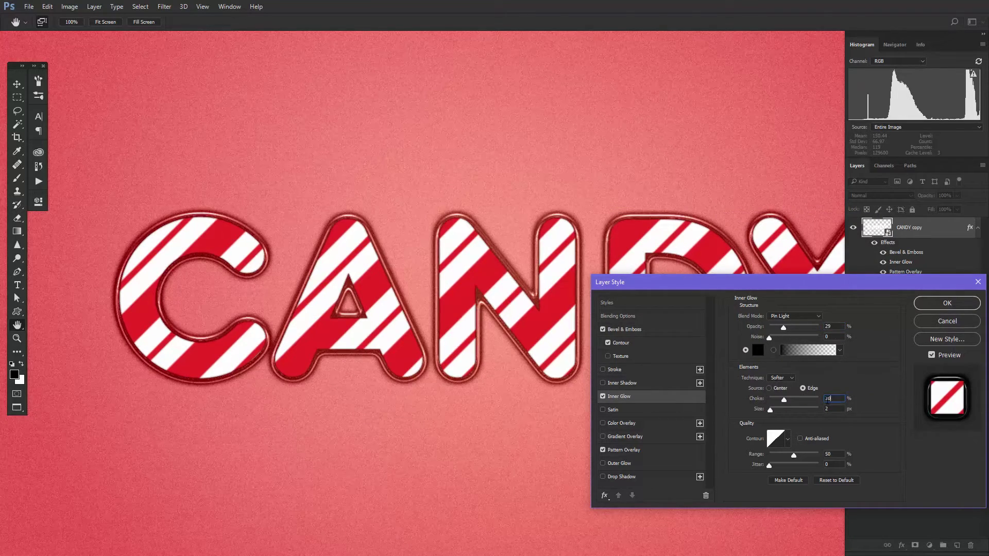
{"action": "left_click", "coordinate": [830, 409]}
{"action": "type", "text": "20"}
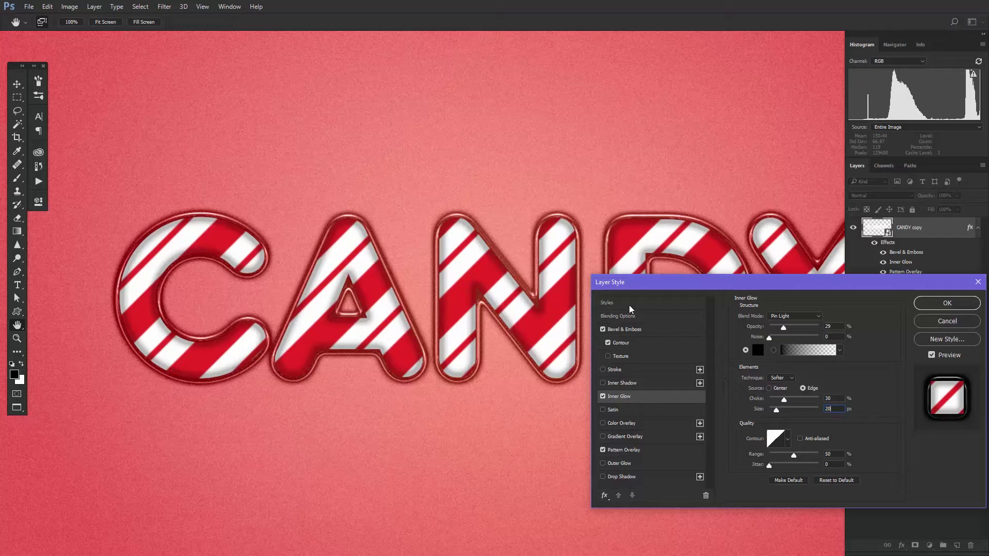
Make the bevel an Inner Bevel with Depth 310%, Size 28 px and Soften 16 px.
{"action": "left_click", "coordinate": [635, 326]}
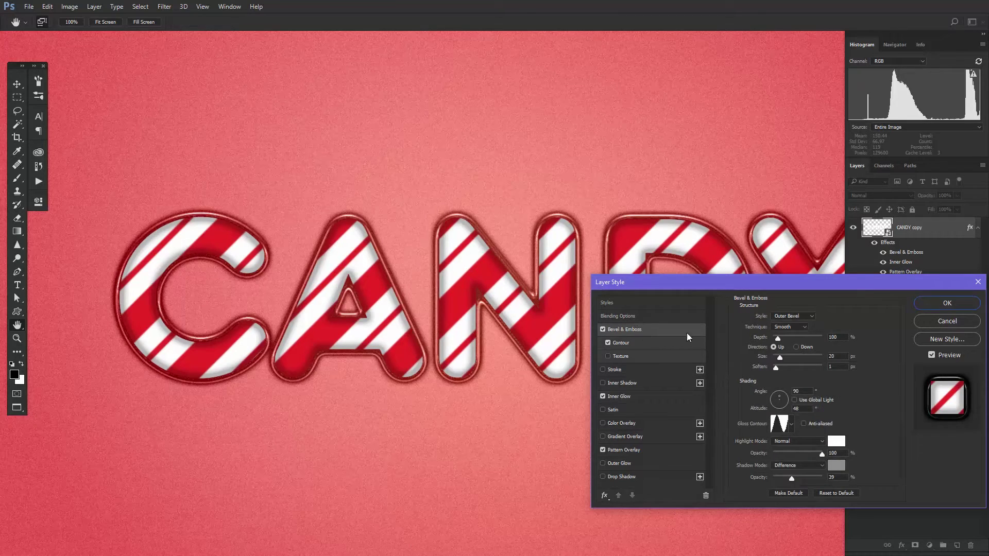
{"action": "left_click", "coordinate": [783, 318]}
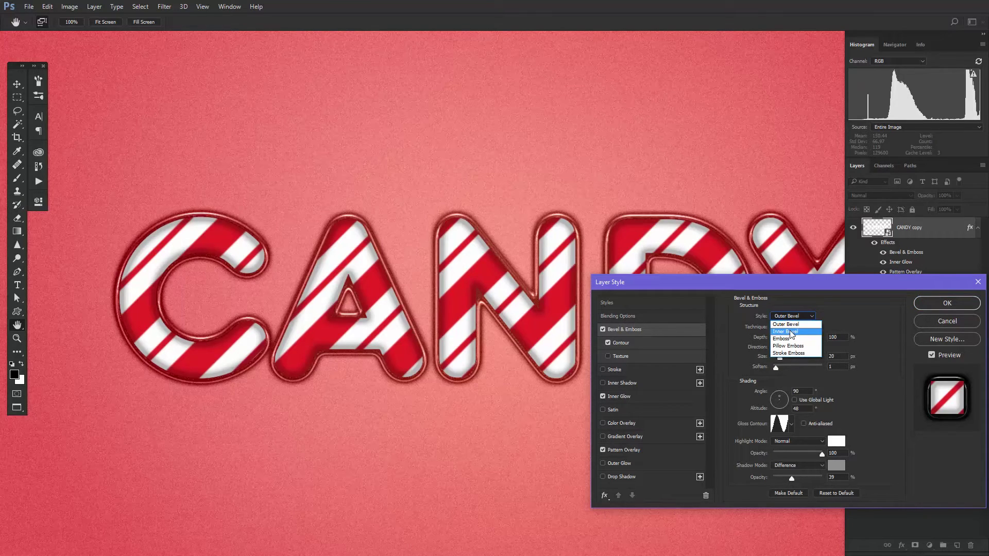
{"action": "left_click", "coordinate": [788, 332]}
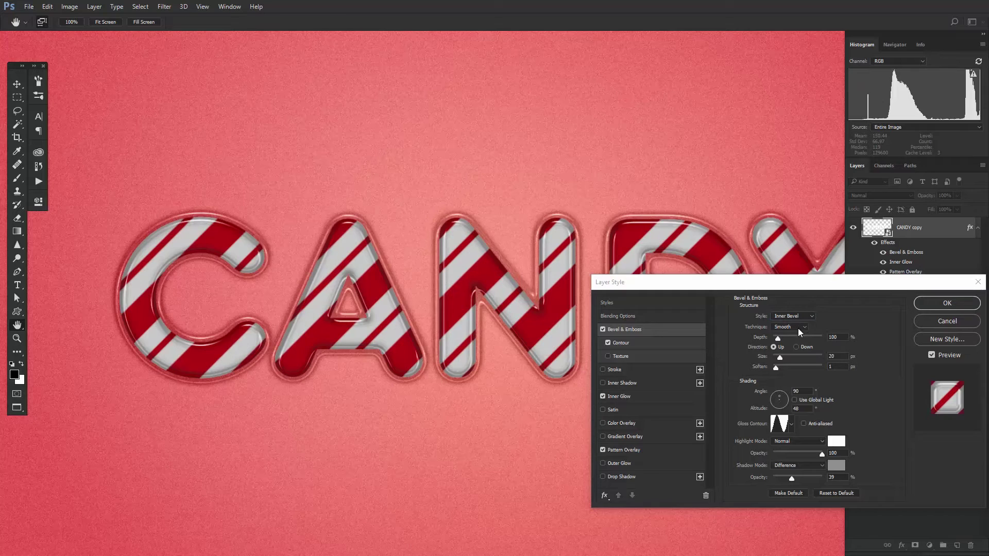
{"action": "double_click", "coordinate": [831, 337]}
{"action": "type", "text": "310"}
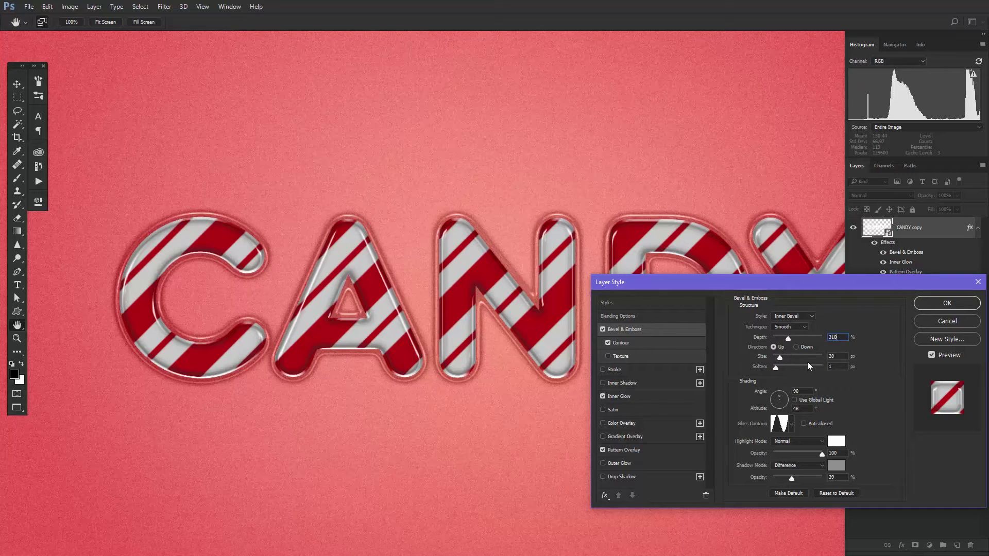
{"action": "double_click", "coordinate": [832, 356]}
{"action": "type", "text": "28"}
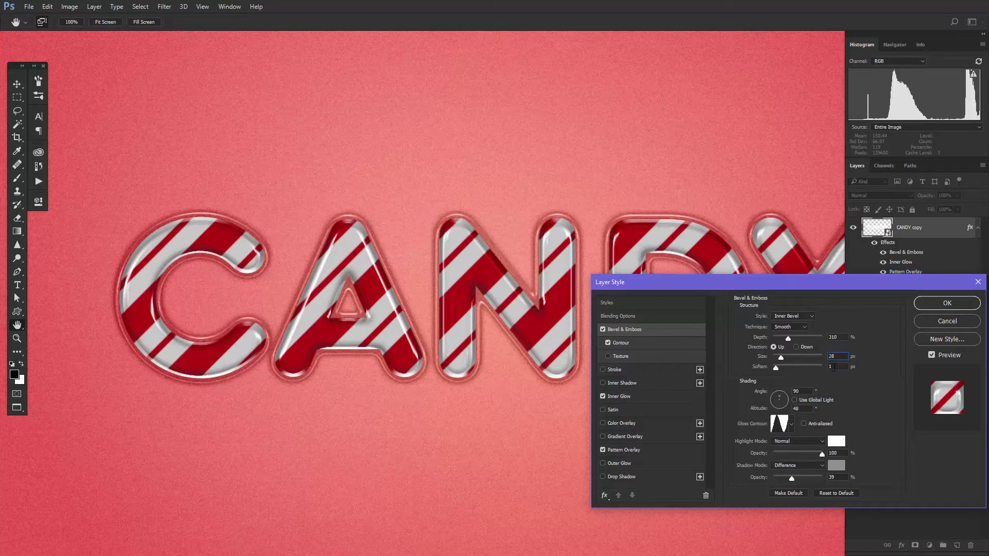
{"action": "double_click", "coordinate": [831, 367]}
{"action": "type", "text": "16"}
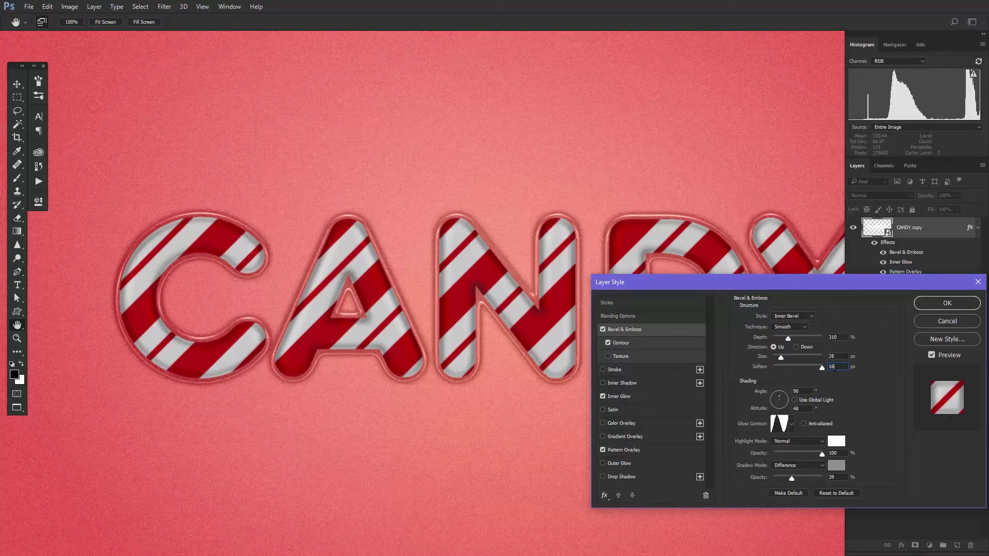
Set the bevel lighting to Angle 180 and Altitude 26 with the first gloss contour preset.
{"action": "double_click", "coordinate": [799, 392]}
{"action": "type", "text": "180"}
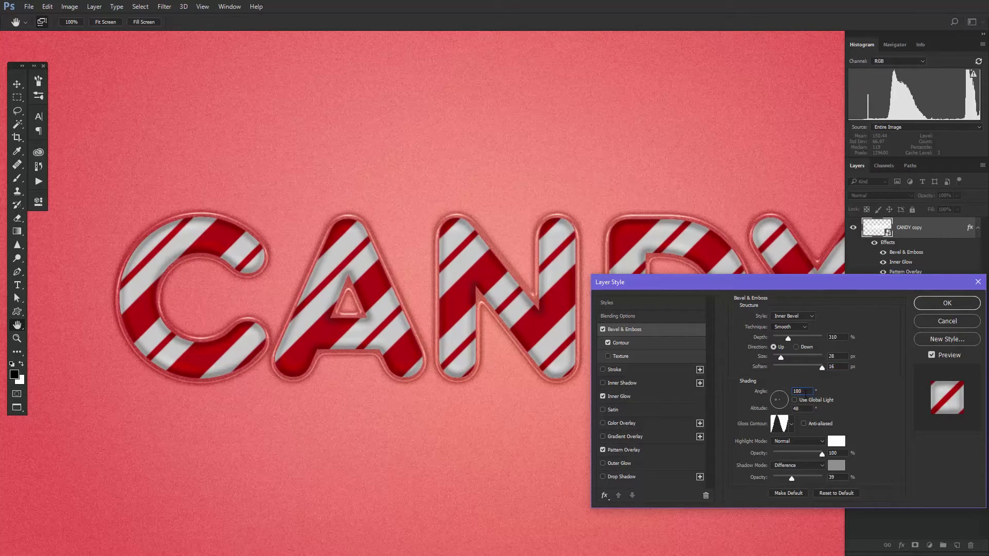
{"action": "double_click", "coordinate": [803, 409]}
{"action": "type", "text": "26"}
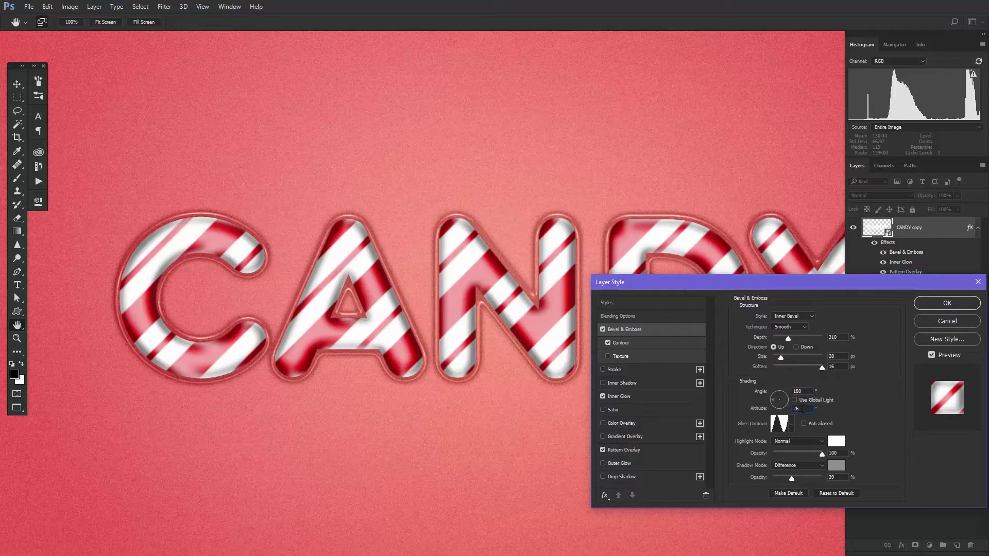
{"action": "left_click", "coordinate": [792, 423]}
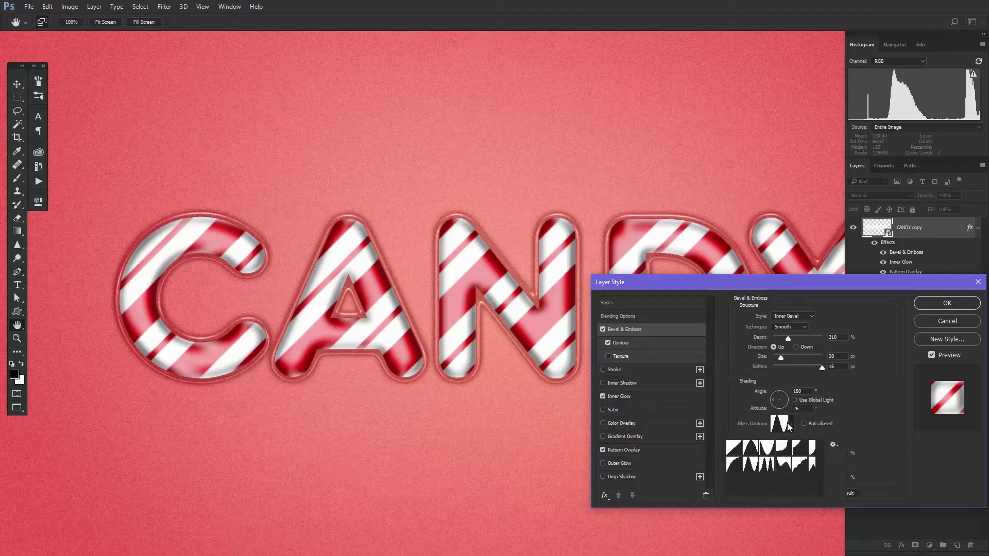
{"action": "left_click", "coordinate": [736, 451]}
{"action": "left_click", "coordinate": [869, 404]}
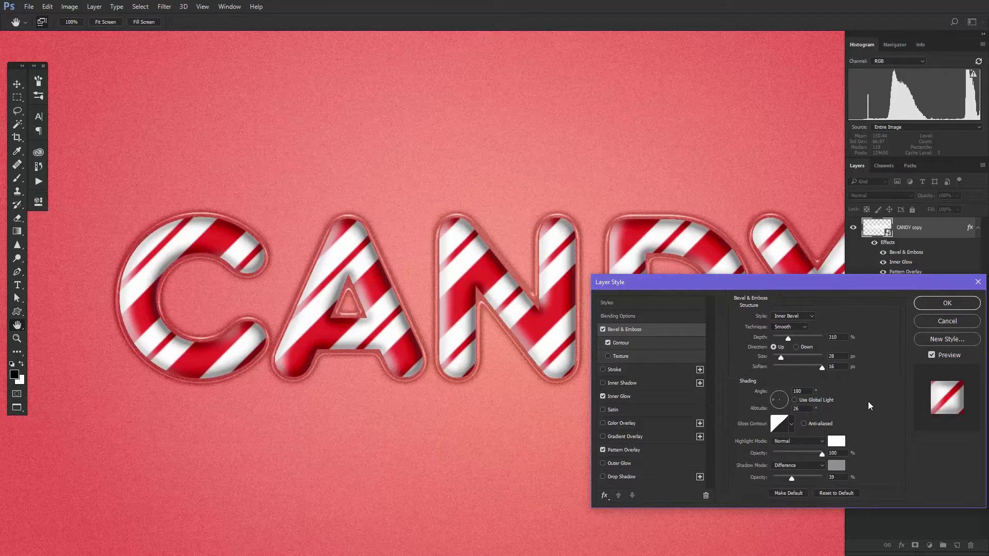
Use Vivid Light highlights, Multiply shadows, and a Cone contour on the bevel.
{"action": "left_click", "coordinate": [795, 440]}
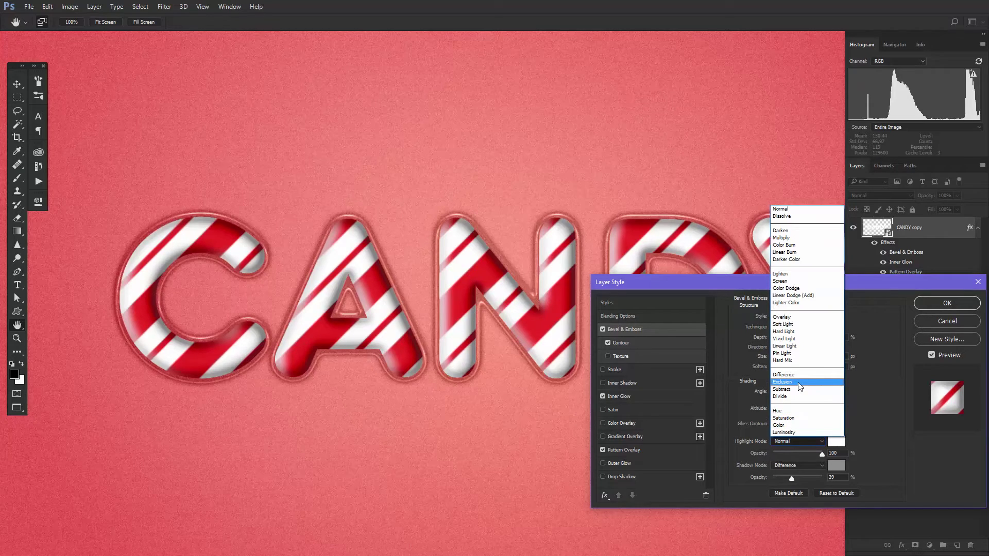
{"action": "left_click", "coordinate": [794, 339]}
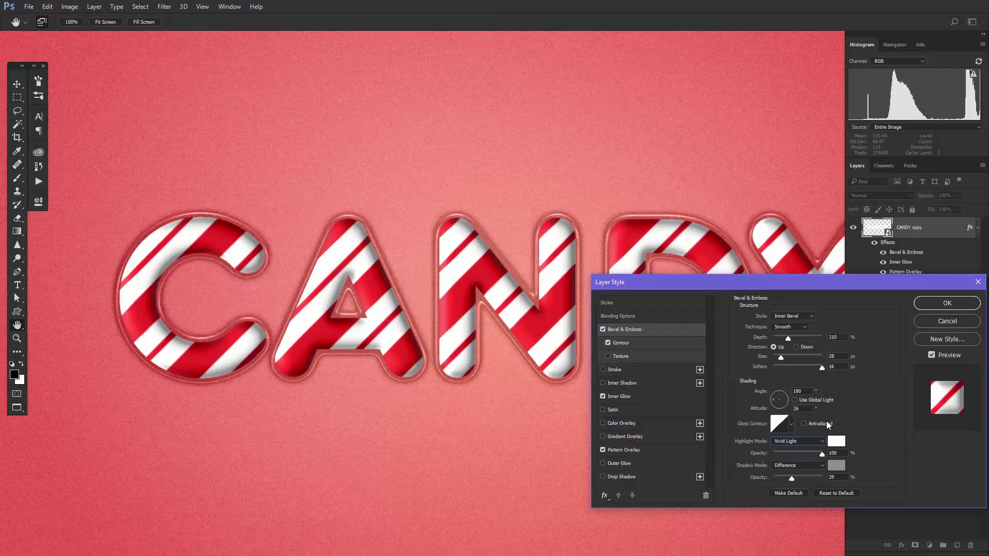
{"action": "left_click", "coordinate": [790, 465]}
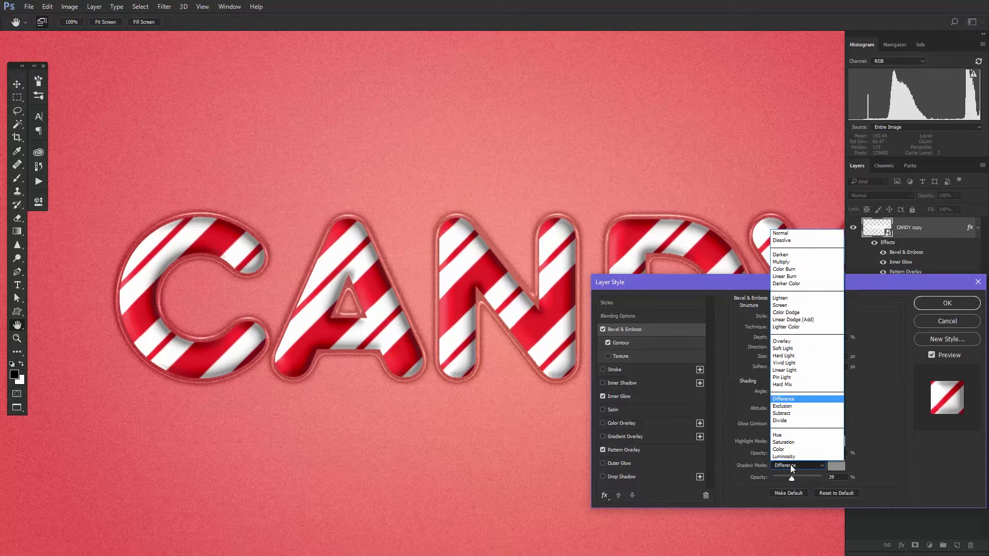
{"action": "left_click", "coordinate": [793, 262]}
{"action": "left_click", "coordinate": [637, 343]}
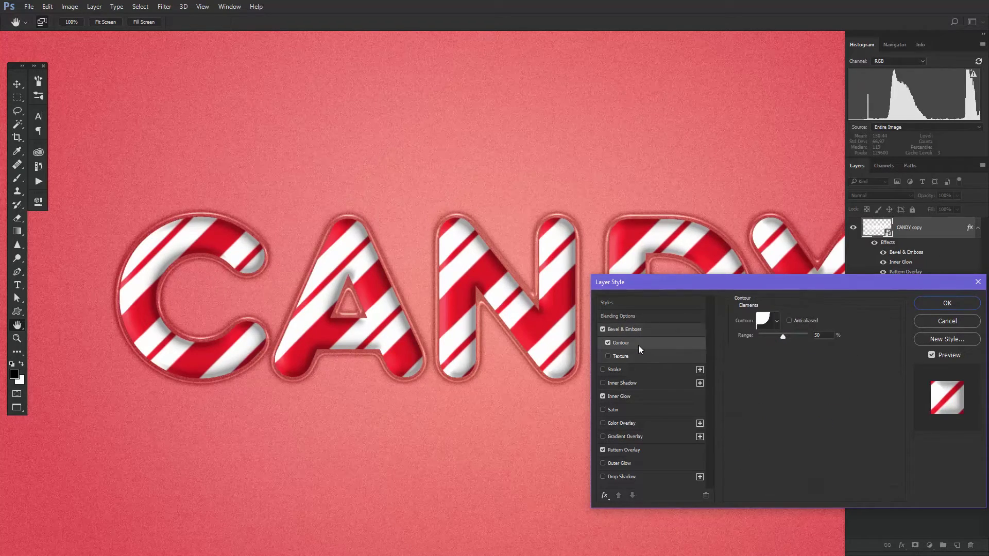
{"action": "left_click", "coordinate": [779, 320]}
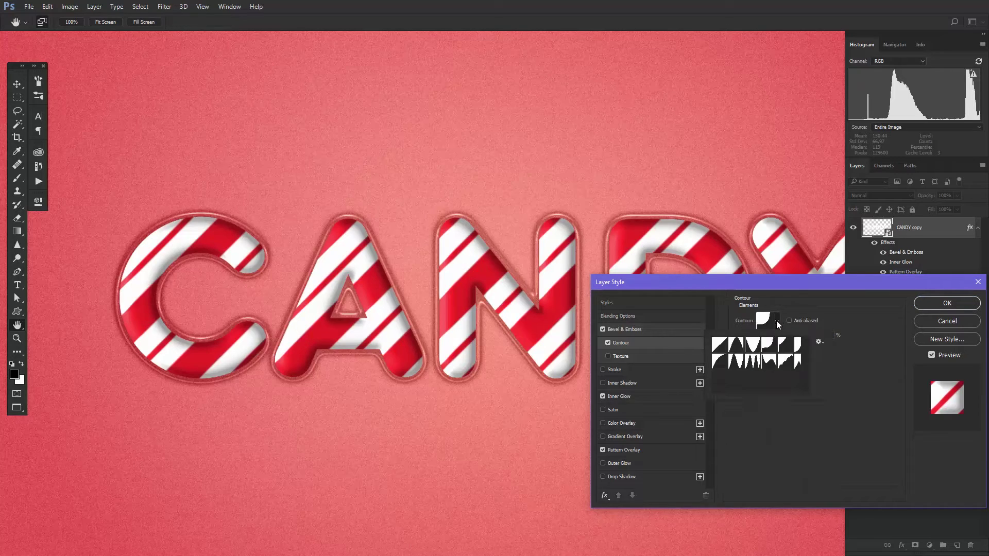
{"action": "left_click", "coordinate": [737, 345]}
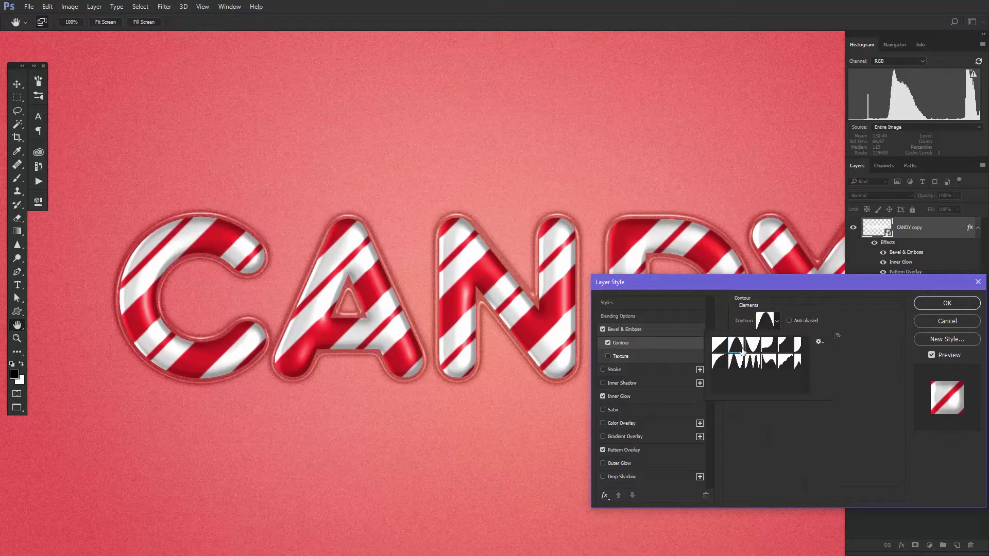
{"action": "left_click", "coordinate": [855, 349]}
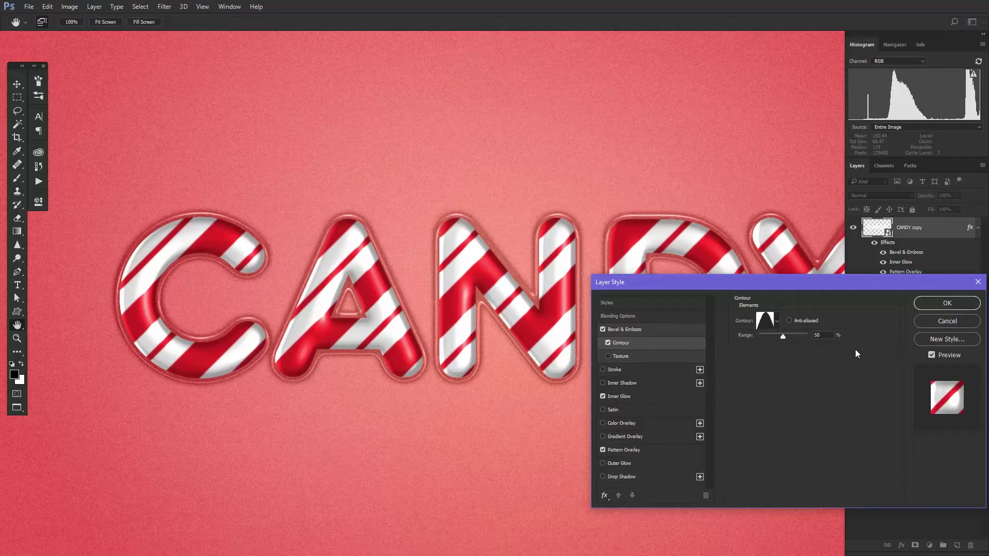
Apply the CANDY copy layer style and pan so the whole CANDY text is visible.
{"action": "left_click", "coordinate": [946, 303]}
{"action": "key", "text": "v"}
{"action": "key", "text": "h"}
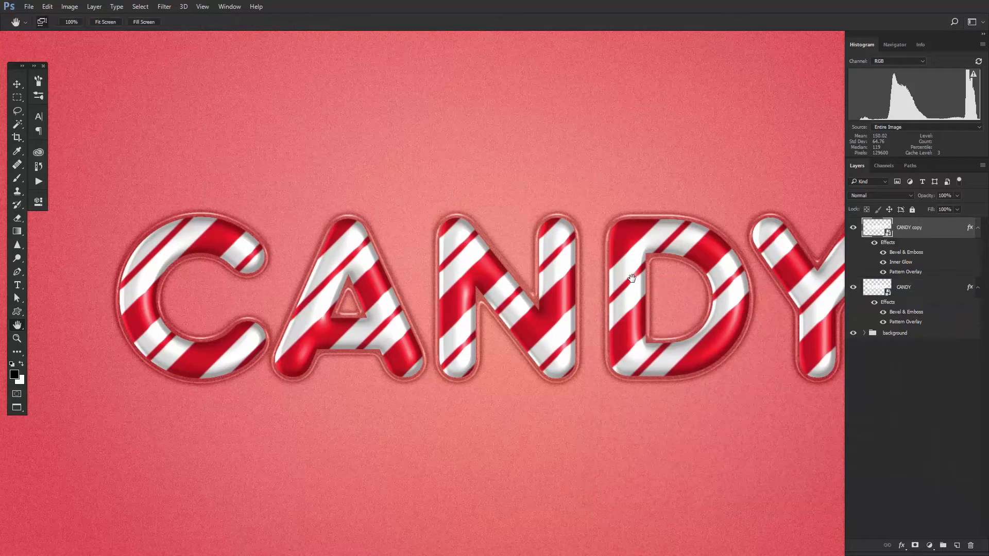
{"action": "scroll", "coordinate": [635, 305], "scroll_direction": "down", "scroll_amount": 1}
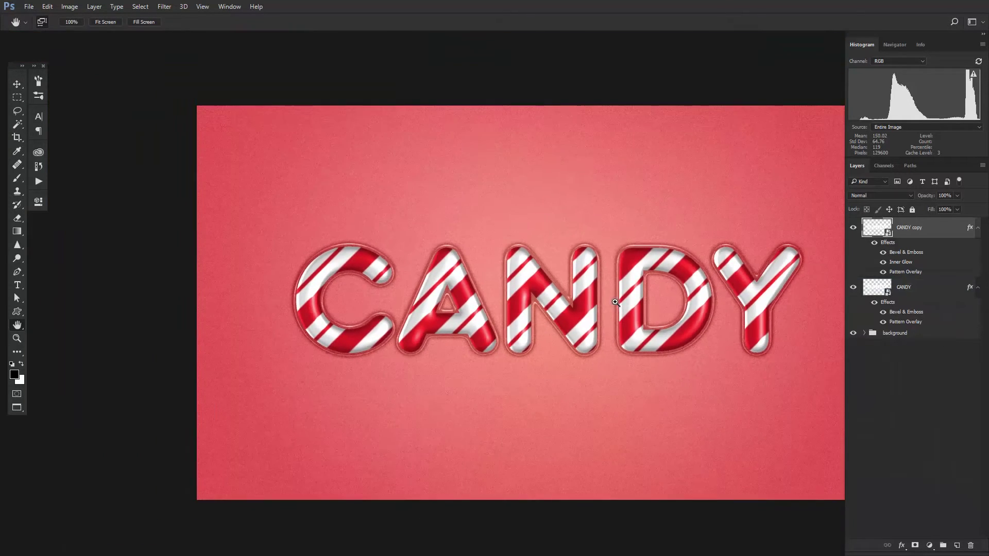
{"action": "left_click_drag", "start_coordinate": [599, 299], "coordinate": [507, 287]}
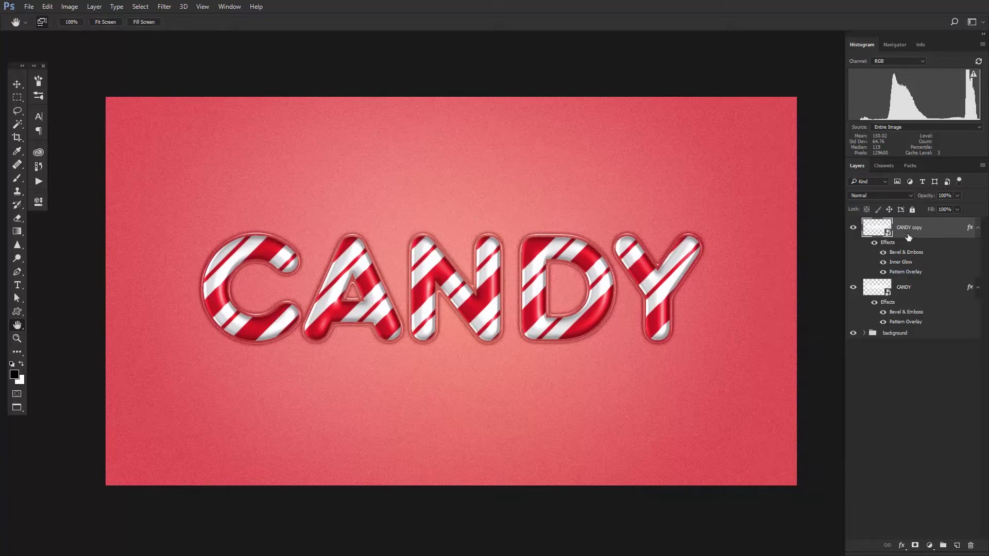
Group both CANDY layers as 'TEXT EFFECT' and add an empty Layer 2 above the background group.
{"action": "left_click", "coordinate": [978, 228]}
{"action": "left_click", "coordinate": [977, 247]}
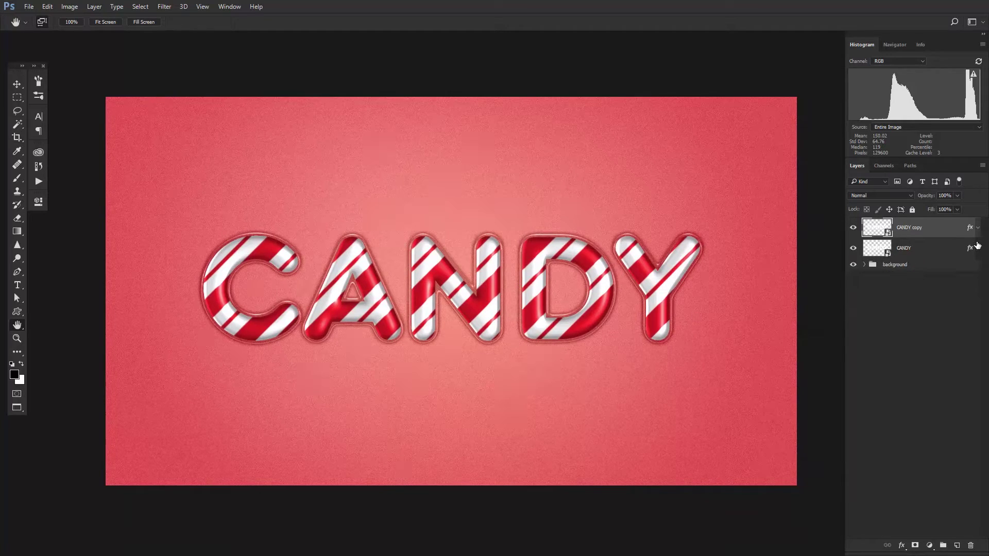
{"action": "left_click", "coordinate": [926, 250], "text": "shift"}
{"action": "key", "text": "ctrl+g"}
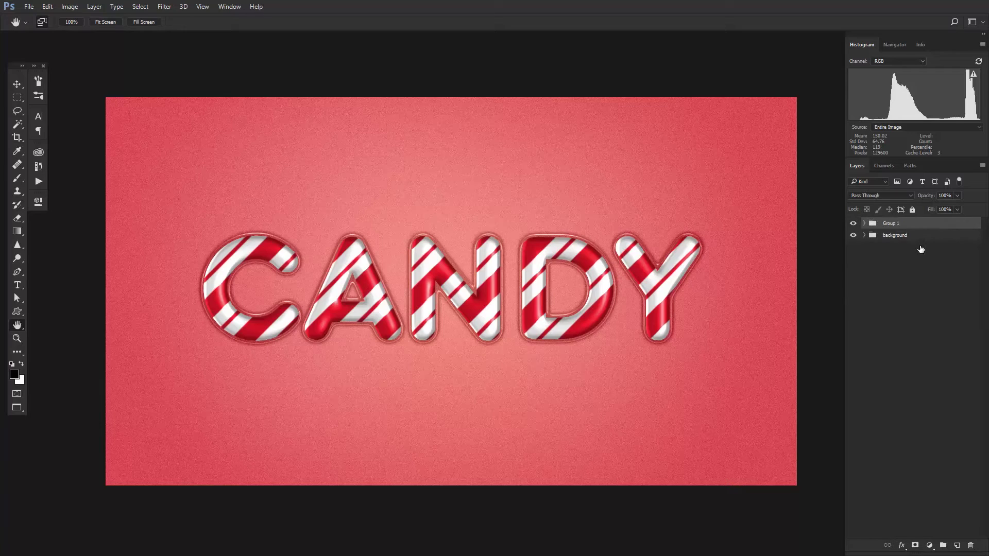
{"action": "double_click", "coordinate": [895, 223]}
{"action": "type", "text": "TEXT EFFECT"}
{"action": "key", "text": "Return"}
{"action": "left_click", "coordinate": [923, 235]}
{"action": "left_click", "coordinate": [955, 544]}
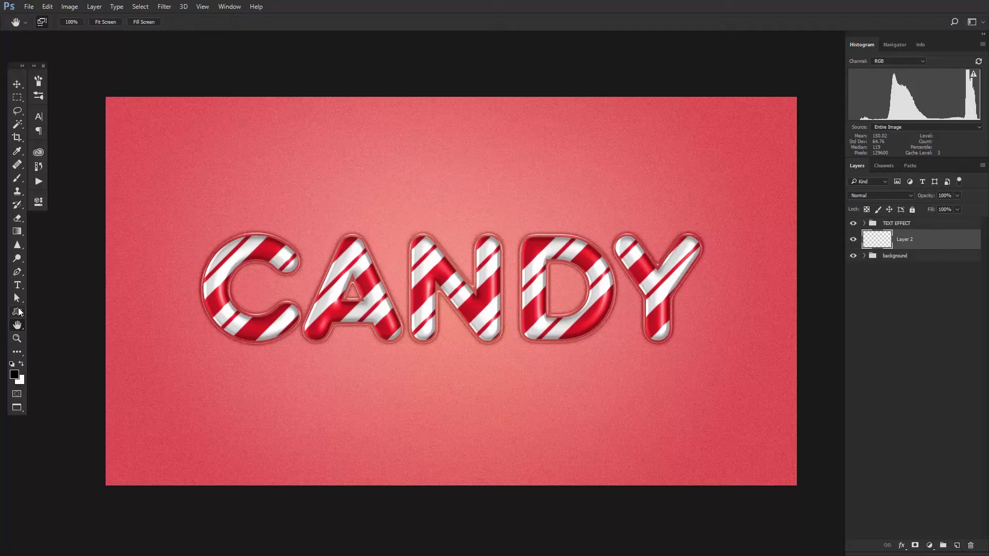
Draw a thin rectangle stick from the N down to the bottom edge.
{"action": "left_click", "coordinate": [17, 311]}
{"action": "left_click", "coordinate": [68, 312]}
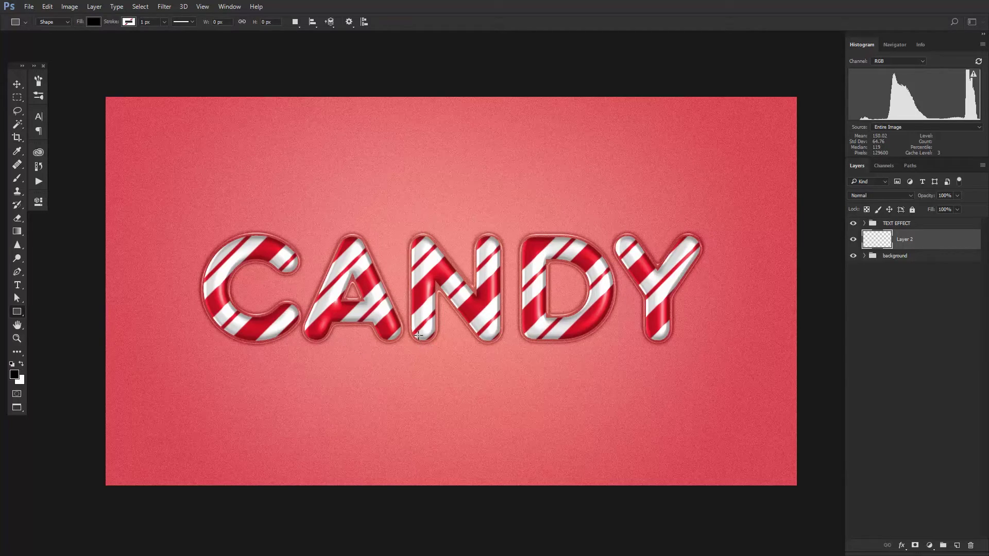
{"action": "left_click_drag", "start_coordinate": [419, 336], "coordinate": [425, 487]}
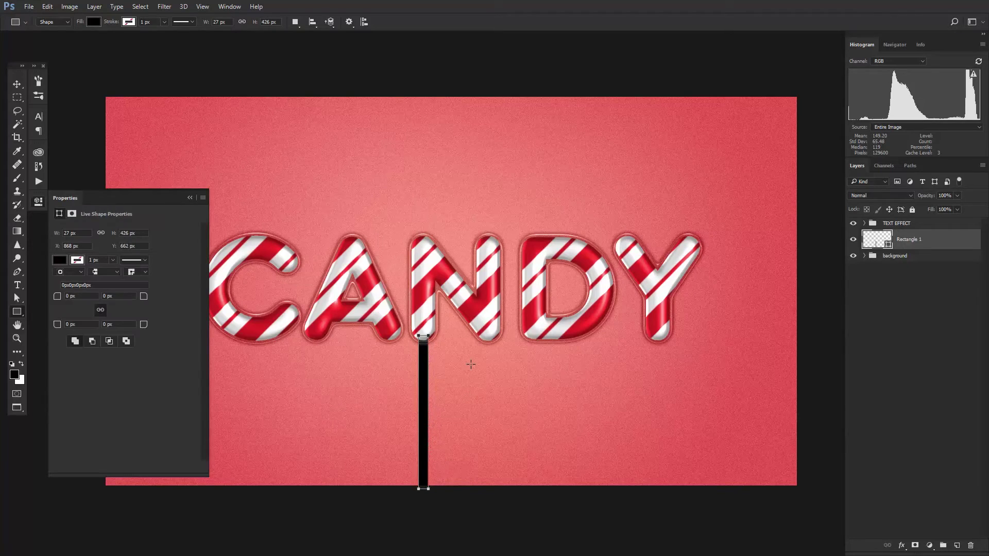
{"action": "left_click", "coordinate": [40, 200]}
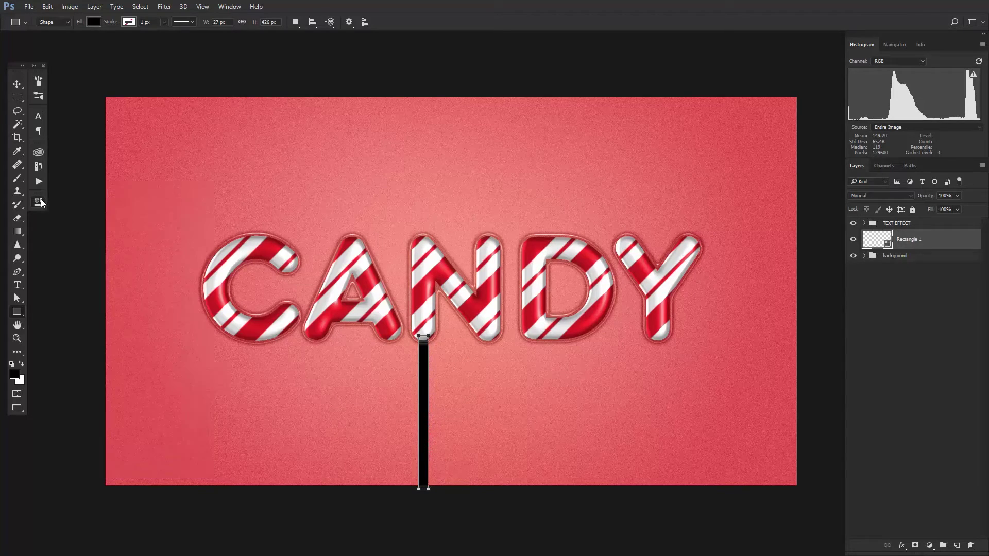
Give the stick a linear Black, White Gradient Overlay.
{"action": "double_click", "coordinate": [958, 237]}
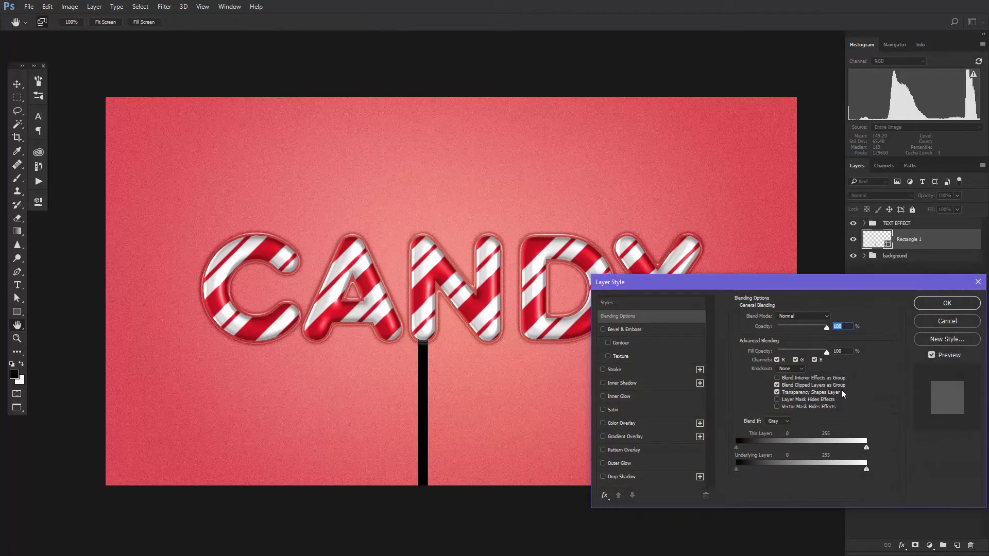
{"action": "left_click", "coordinate": [652, 436]}
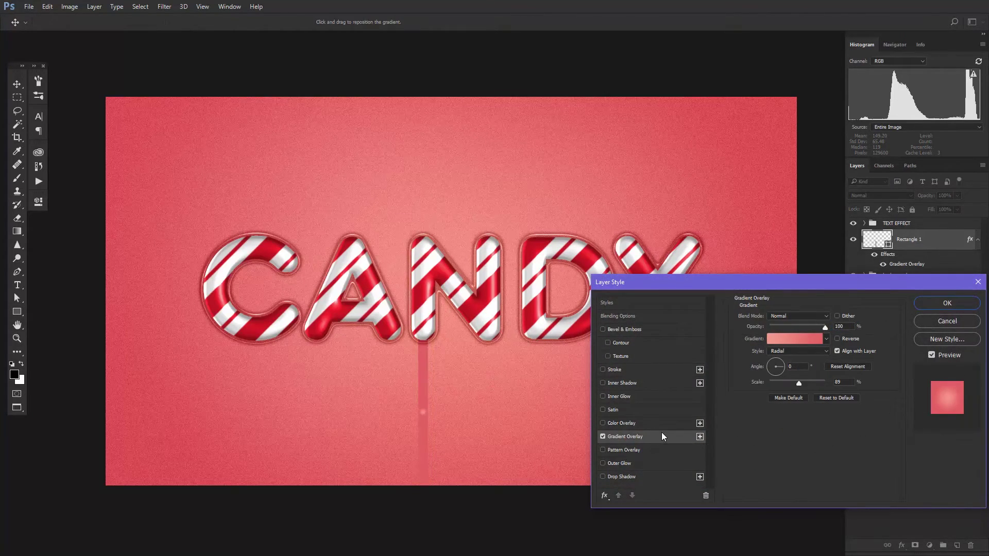
{"action": "left_click", "coordinate": [797, 339]}
{"action": "left_click", "coordinate": [770, 132]}
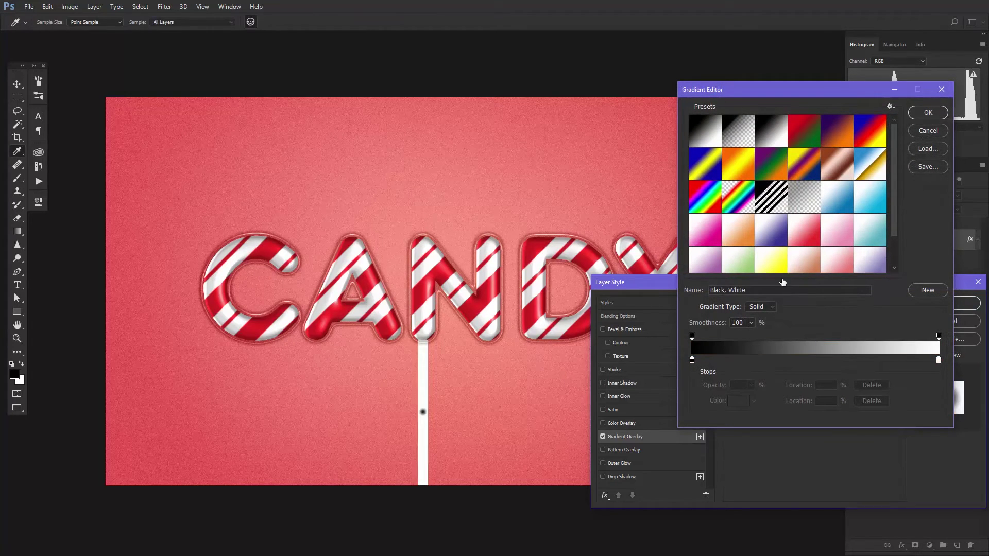
{"action": "left_click", "coordinate": [928, 112]}
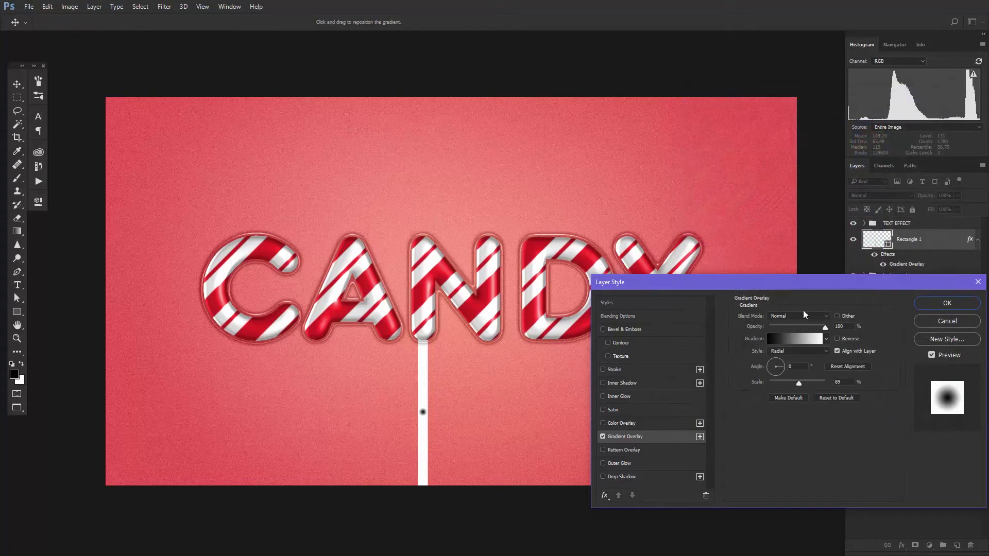
{"action": "left_click", "coordinate": [792, 352]}
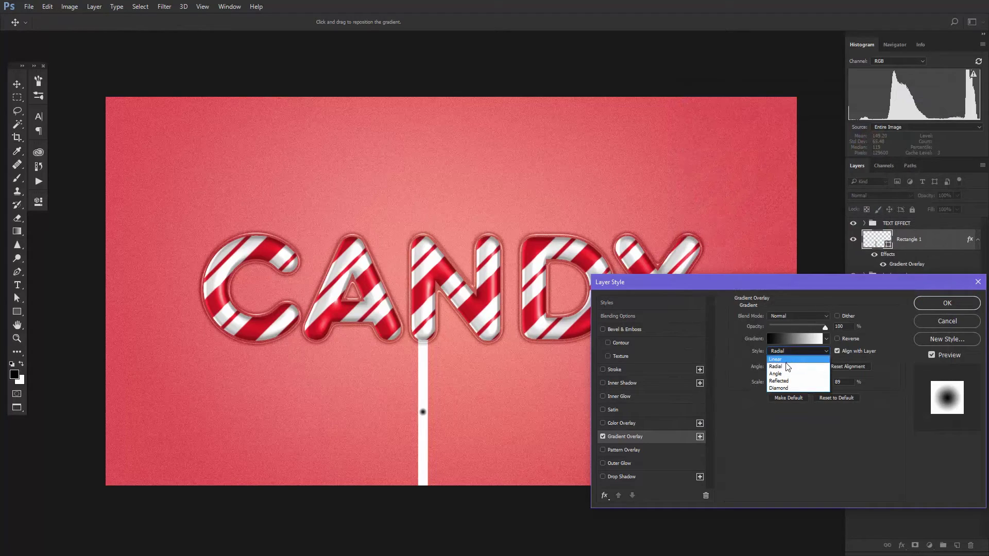
{"action": "left_click", "coordinate": [787, 362]}
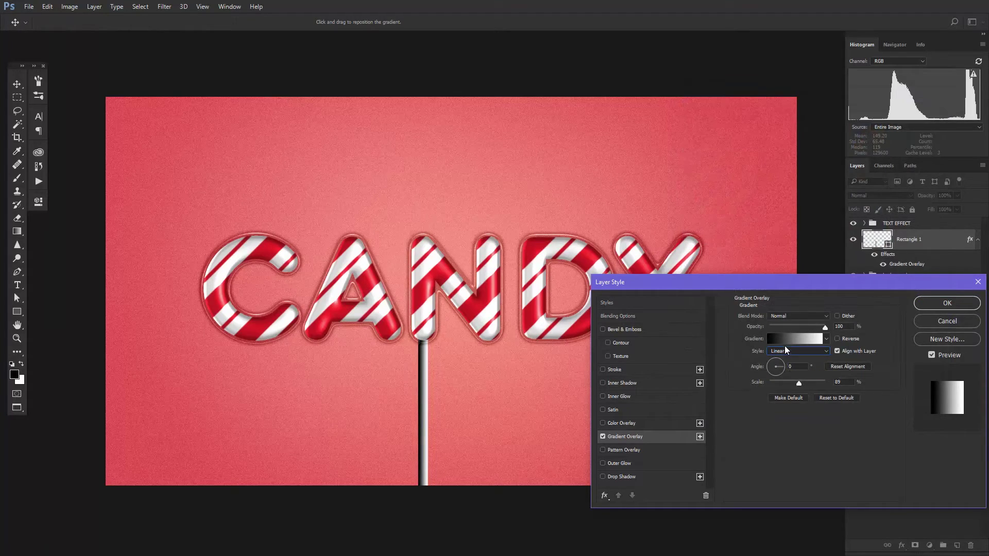
Change the gradient's left stop to a light grey and apply the grey-to-white overlay.
{"action": "left_click", "coordinate": [785, 341]}
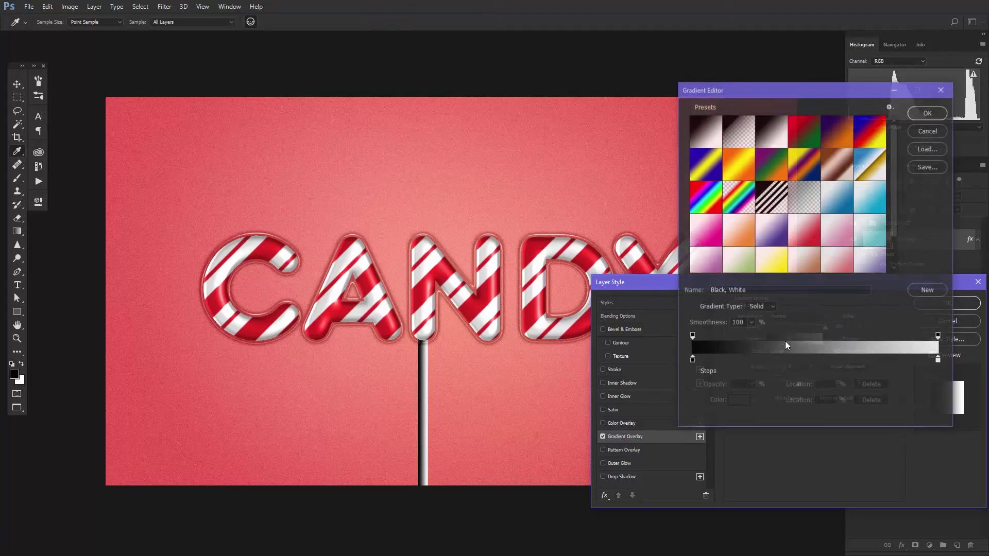
{"action": "double_click", "coordinate": [693, 364]}
{"action": "left_click", "coordinate": [617, 299]}
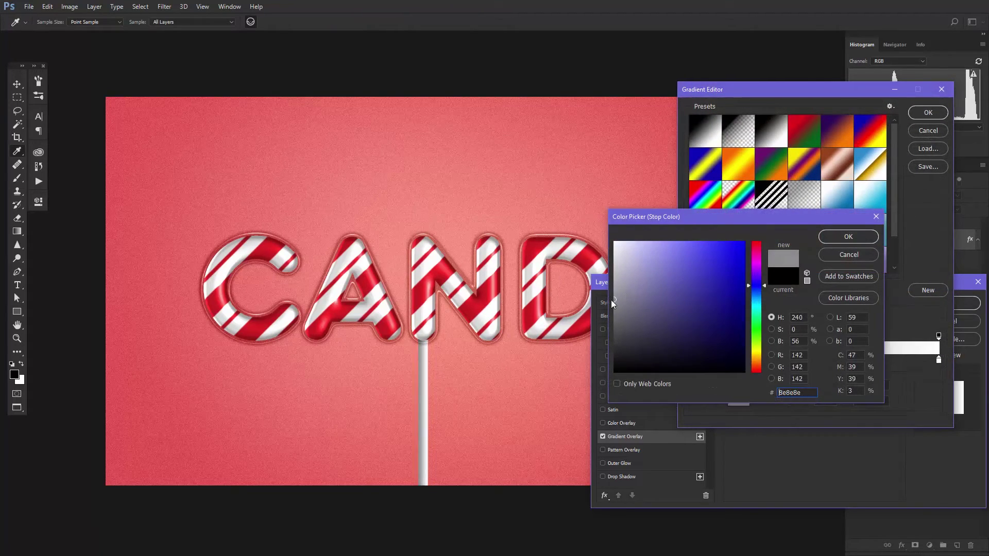
{"action": "left_click_drag", "start_coordinate": [616, 298], "coordinate": [614, 295]}
{"action": "left_click", "coordinate": [848, 236]}
{"action": "left_click", "coordinate": [927, 113]}
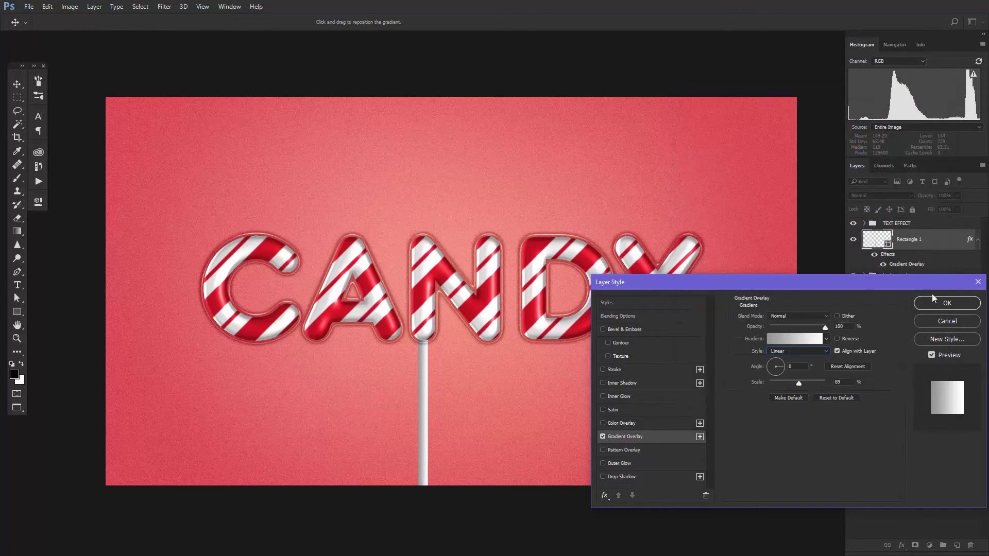
{"action": "left_click", "coordinate": [936, 303]}
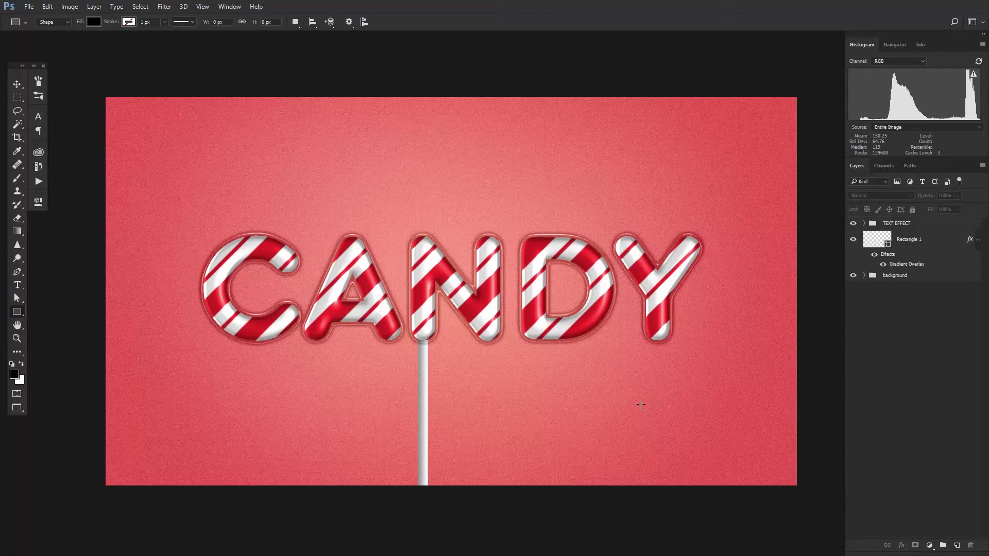
Expand the TEXT EFFECT group and open the CANDY smart object for editing.
{"action": "key", "text": "h"}
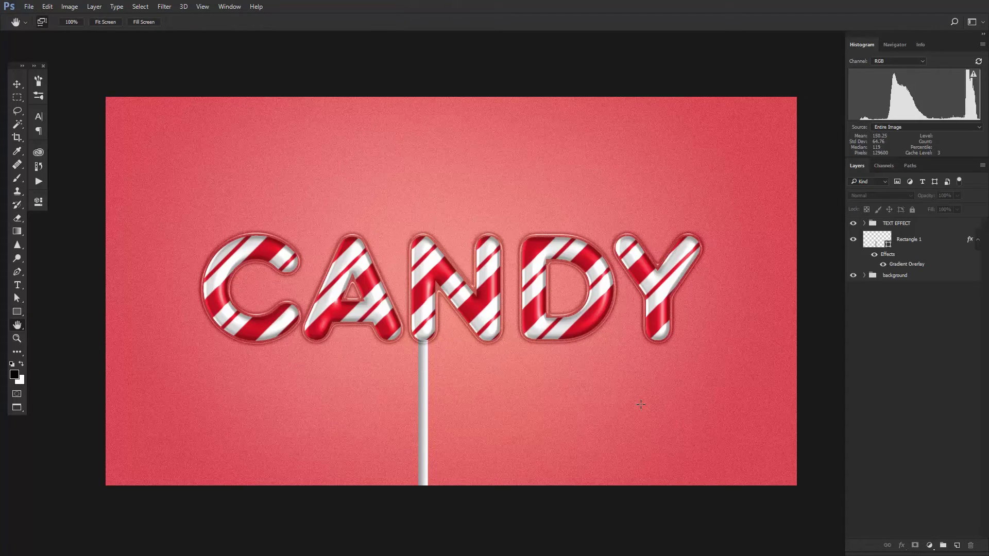
{"action": "left_click", "coordinate": [864, 223]}
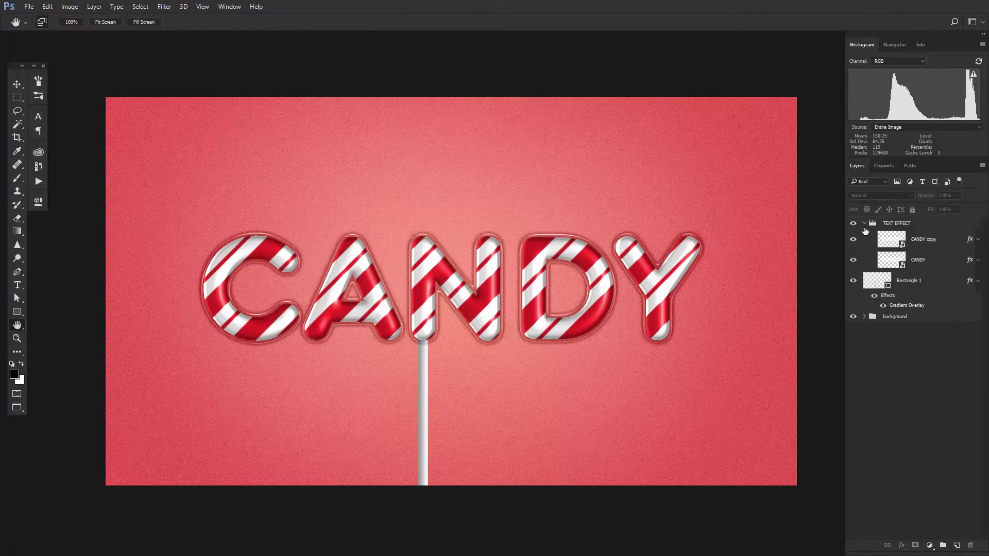
{"action": "double_click", "coordinate": [894, 263]}
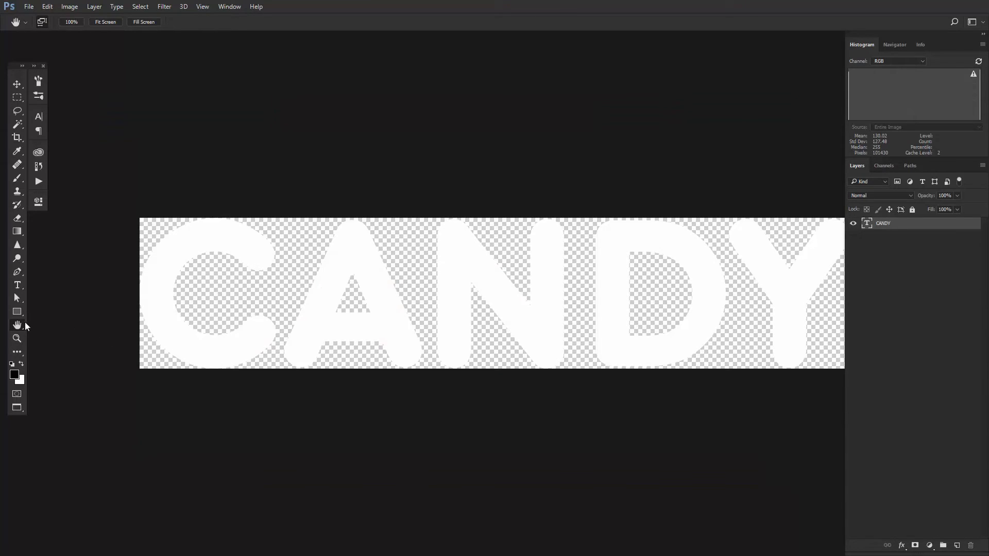
Draw a white 259 px circle over the letters and hide the CANDY text layer.
{"action": "left_click", "coordinate": [18, 312]}
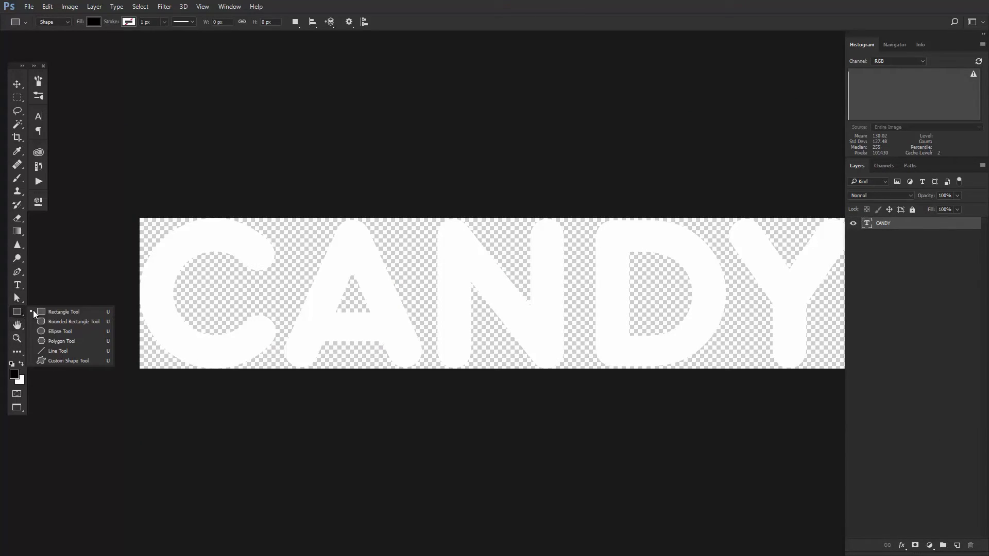
{"action": "left_click", "coordinate": [61, 331]}
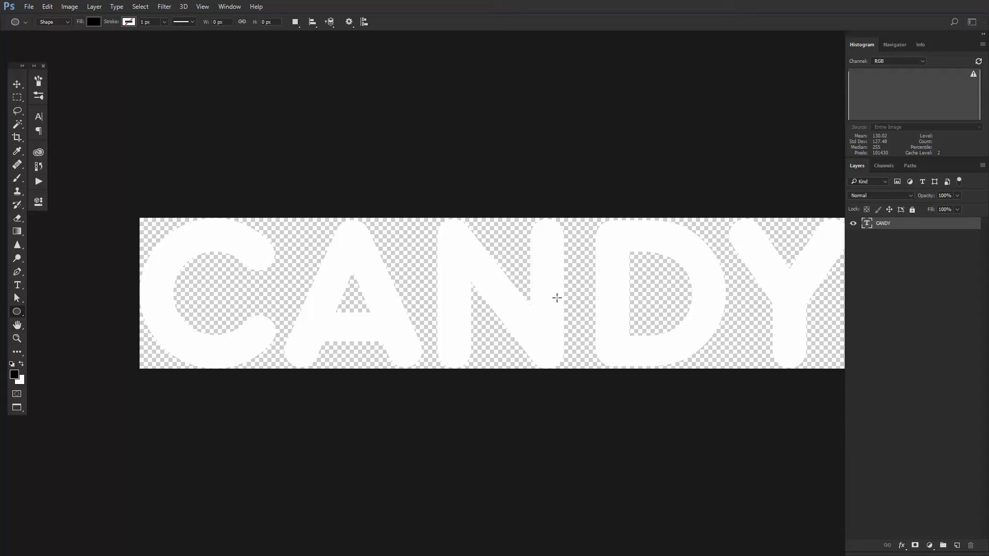
{"action": "left_click_drag", "start_coordinate": [411, 233], "coordinate": [545, 366]}
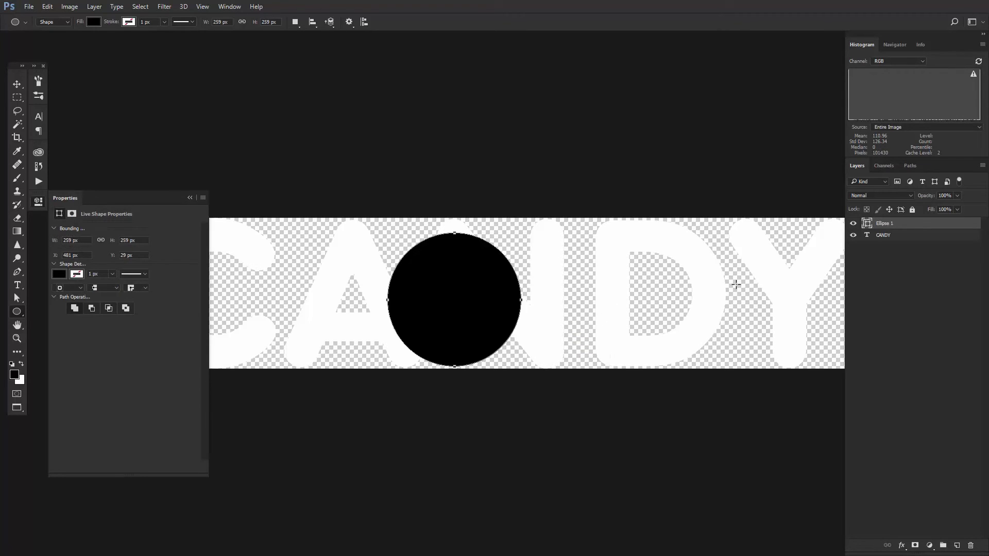
{"action": "key", "text": "ctrl+BackSpace"}
{"action": "left_click", "coordinate": [853, 235]}
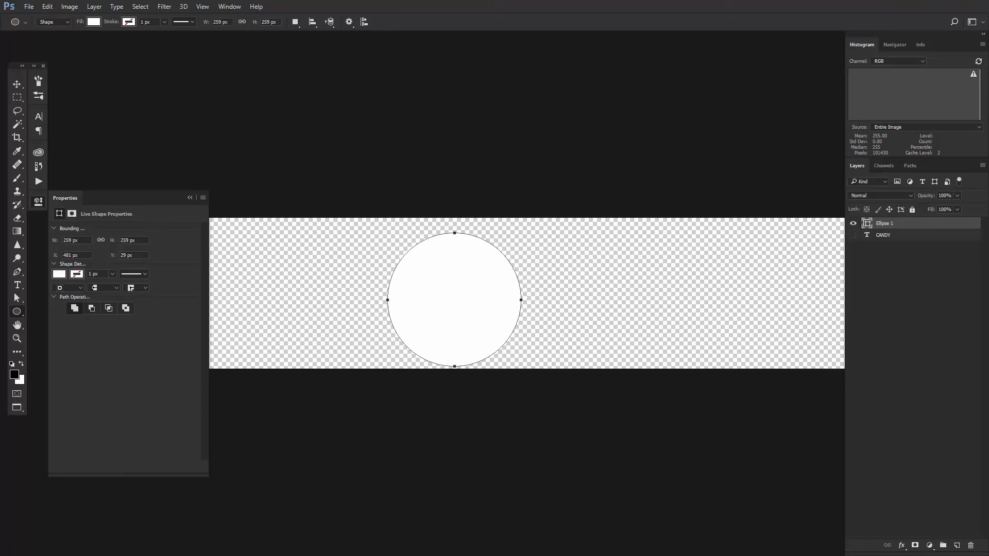
{"action": "left_click", "coordinate": [29, 7]}
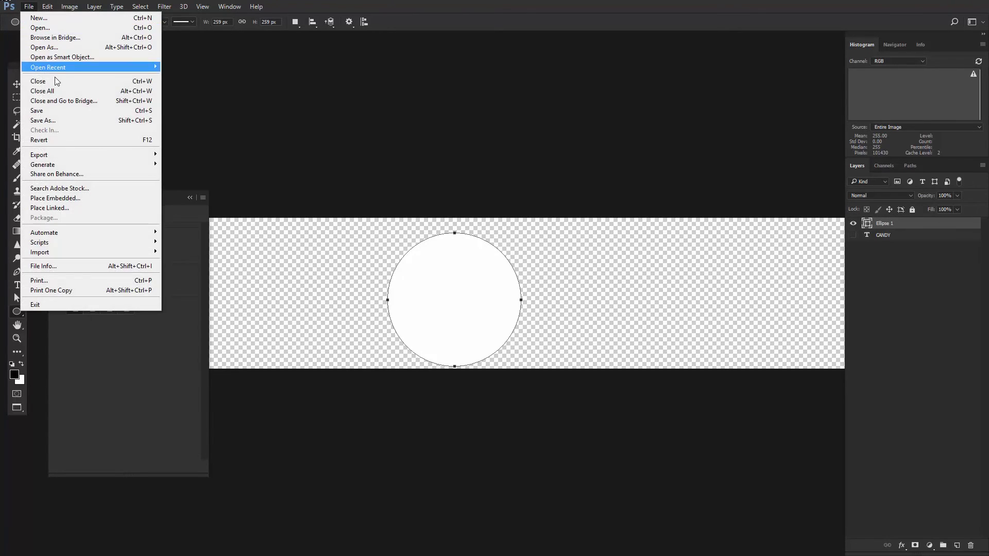
Save the smart object contents and recentre the main image on the round lollipop.
{"action": "left_click", "coordinate": [60, 110]}
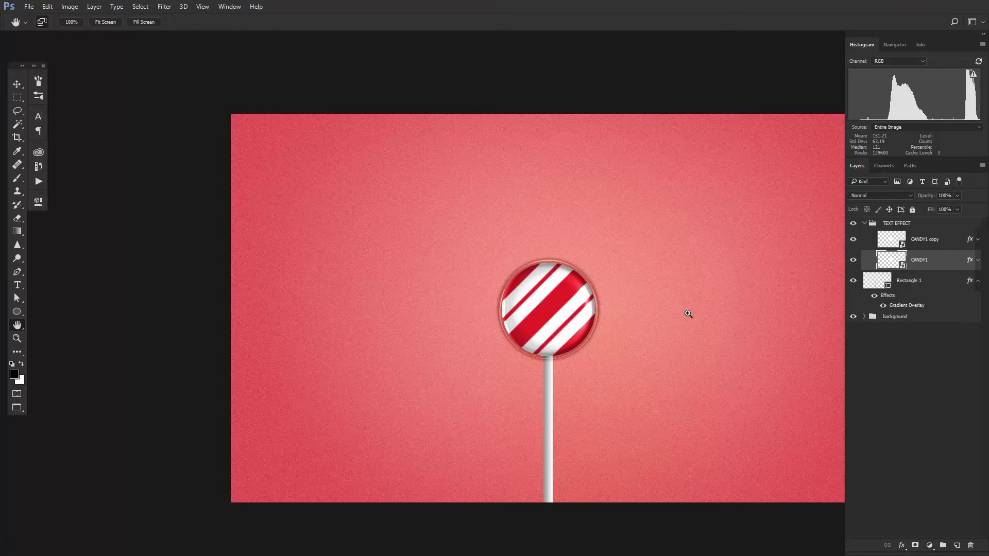
{"action": "left_click_drag", "start_coordinate": [644, 276], "coordinate": [530, 264]}
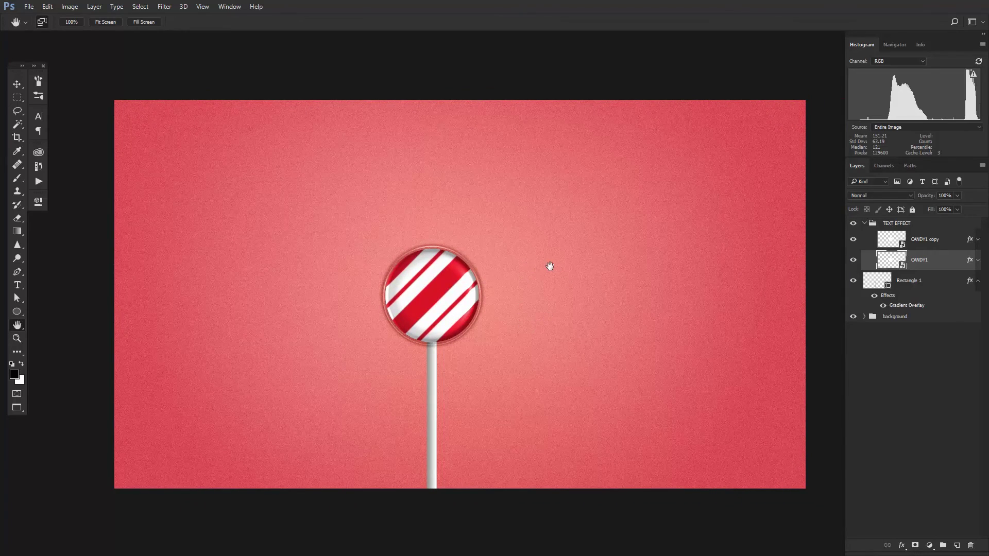